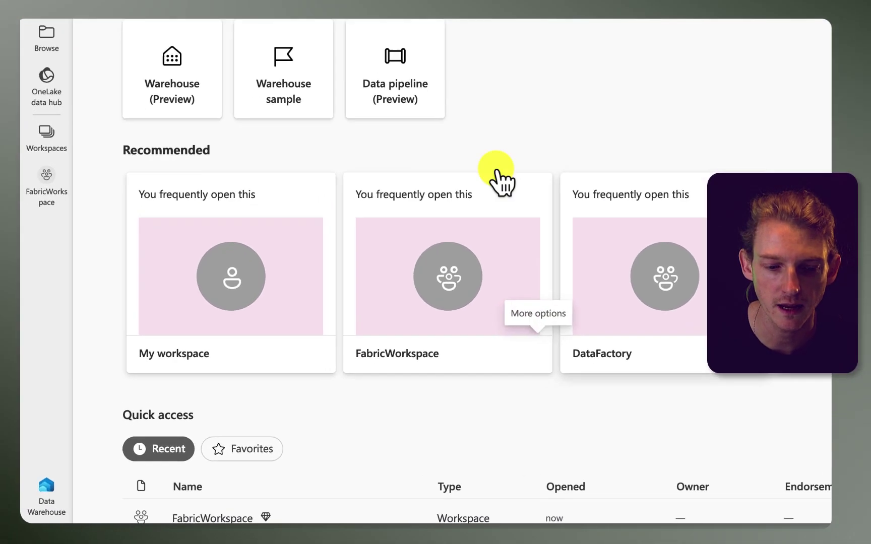
Step: Switch Microsoft Fabric to the Data Warehouse experience from the experience switcher
{"action": "left_click", "coordinate": [34, 501]}
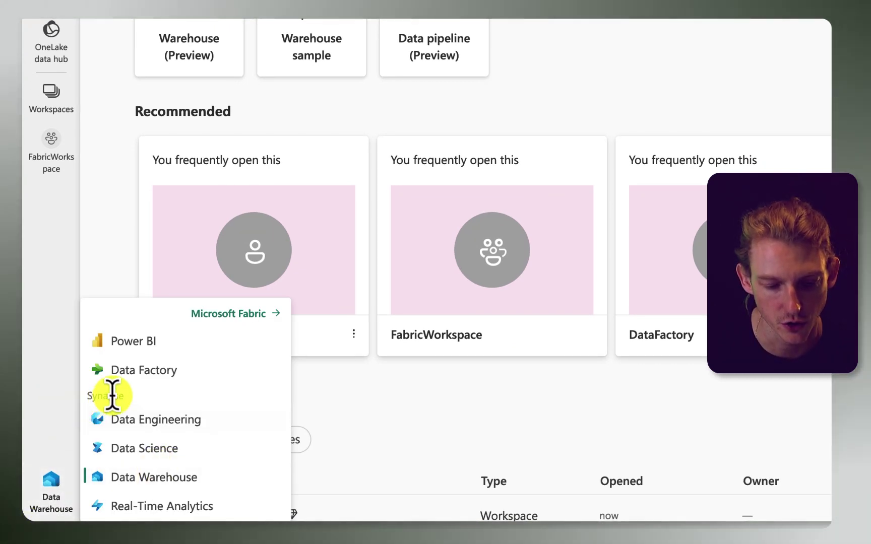
{"action": "left_click", "coordinate": [144, 479]}
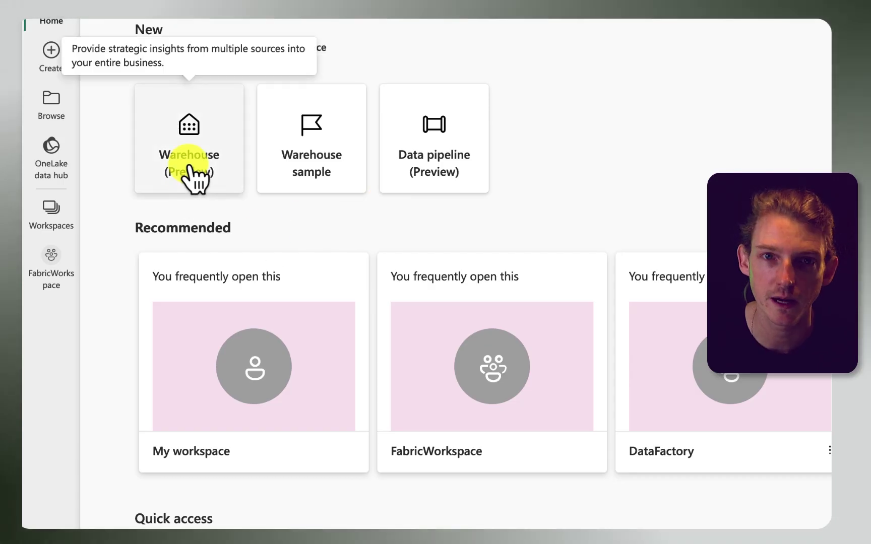
Step: Create a new warehouse named DemoWarehouse
{"action": "left_click", "coordinate": [195, 151]}
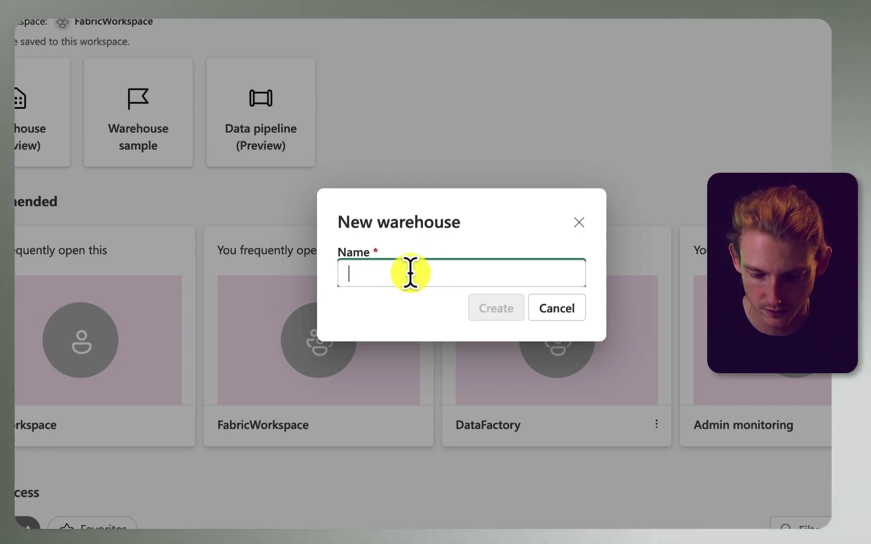
{"action": "type", "text": "DemoWarehouse"}
{"action": "left_click", "coordinate": [488, 312]}
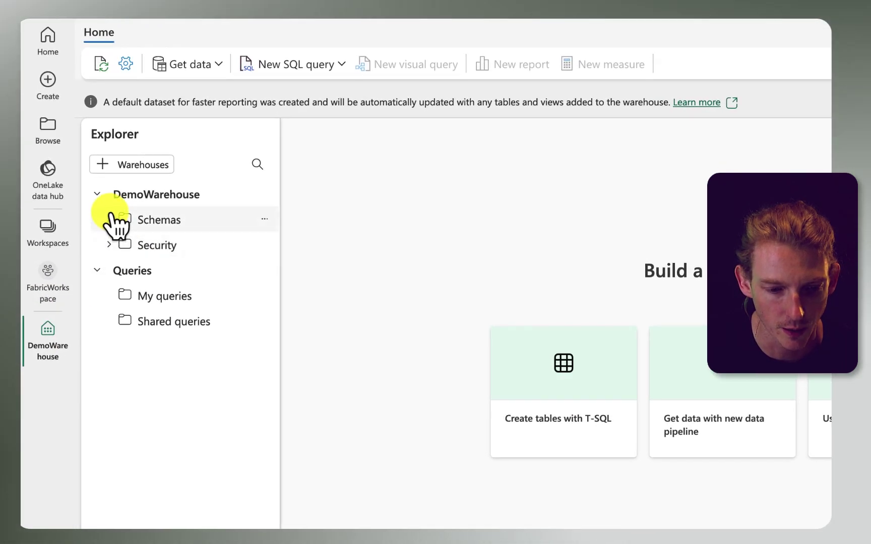
Step: Expand DemoWarehouse's Schemas and the dbo Functions folder in the Explorer
{"action": "left_click", "coordinate": [112, 219]}
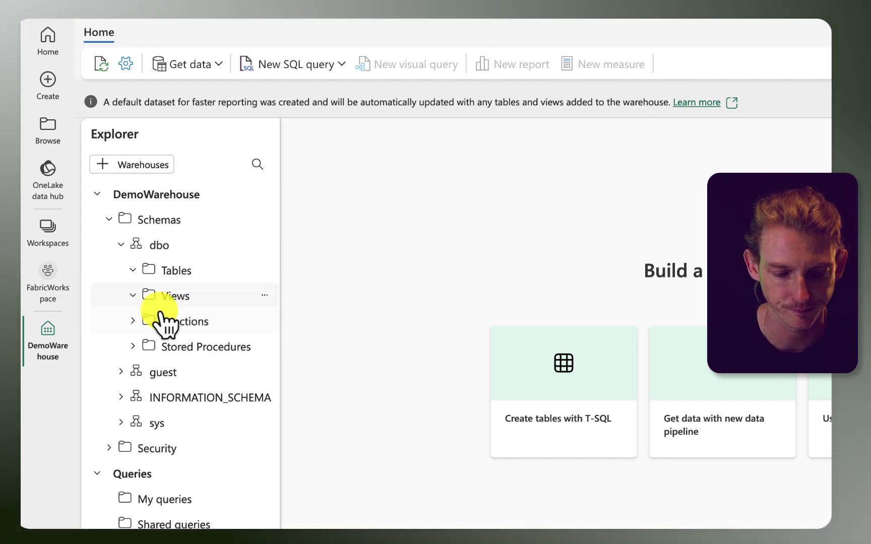
{"action": "left_click", "coordinate": [133, 321]}
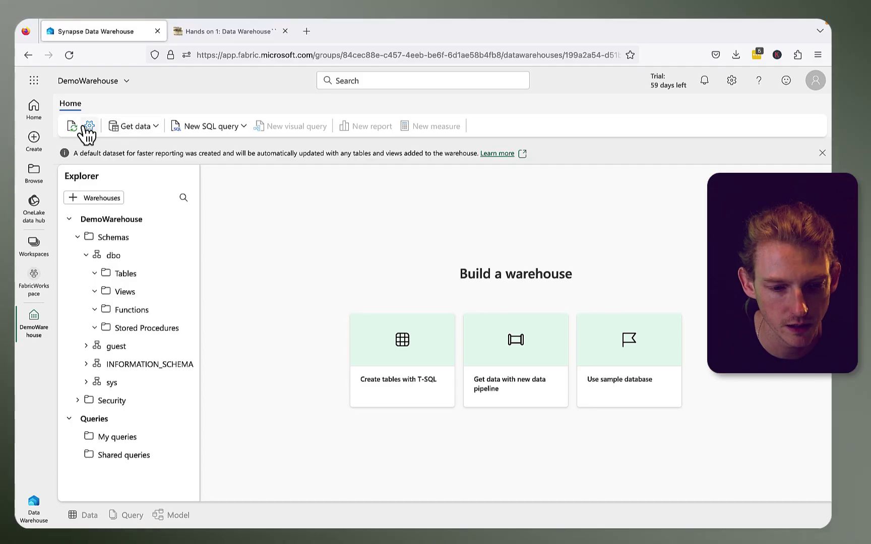
{"action": "left_click", "coordinate": [88, 127]}
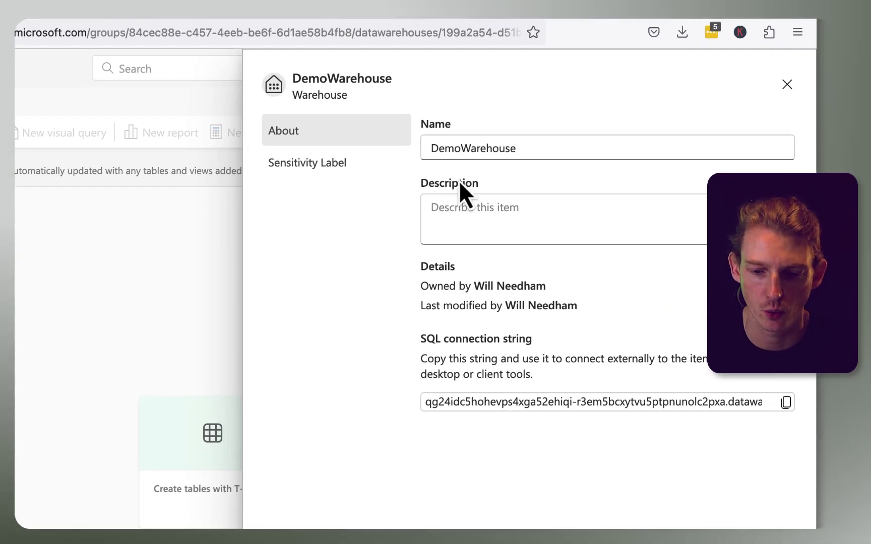
{"action": "left_click", "coordinate": [450, 146]}
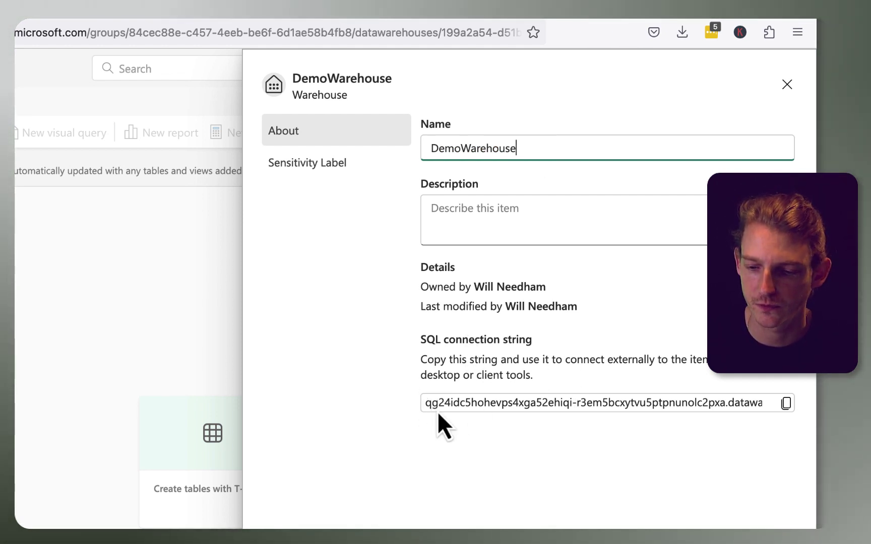
{"action": "left_click_drag", "start_coordinate": [438, 403], "coordinate": [742, 403]}
{"action": "left_click", "coordinate": [738, 401]}
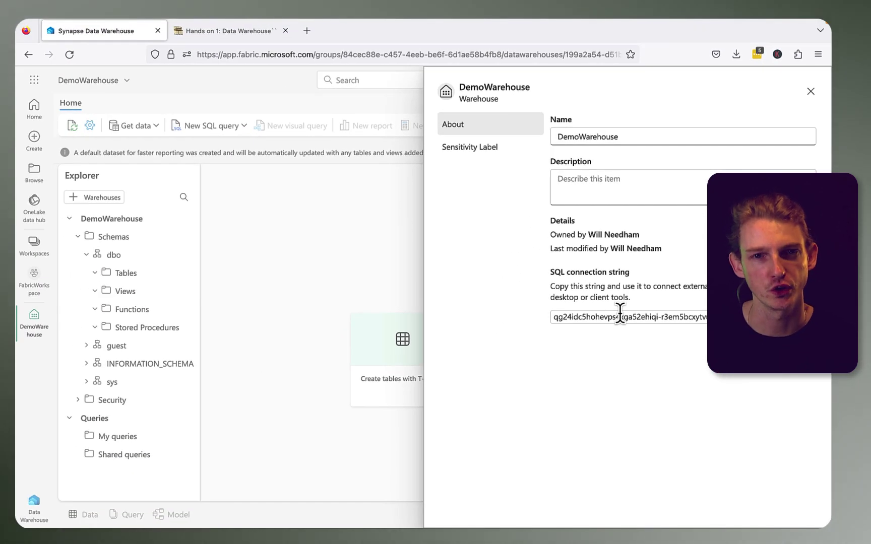
{"action": "left_click", "coordinate": [282, 113]}
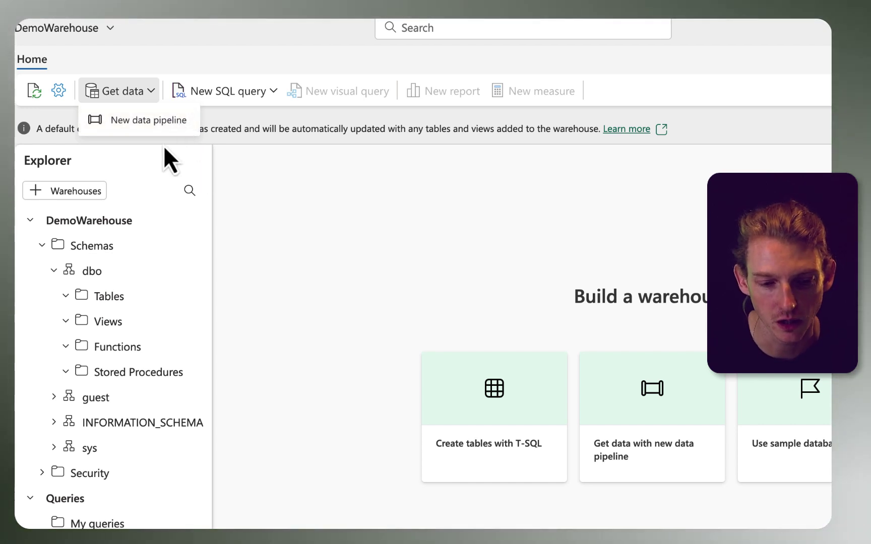
{"action": "left_click", "coordinate": [274, 92]}
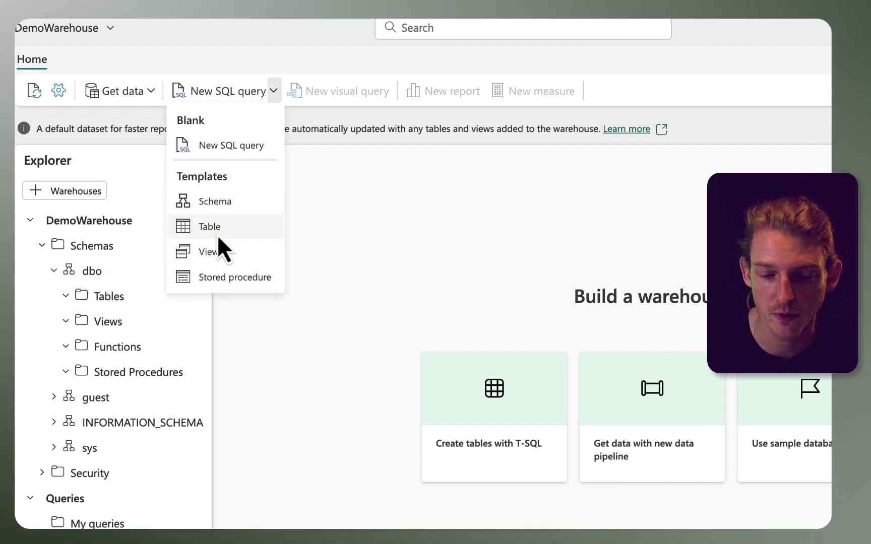
{"action": "left_click", "coordinate": [364, 229]}
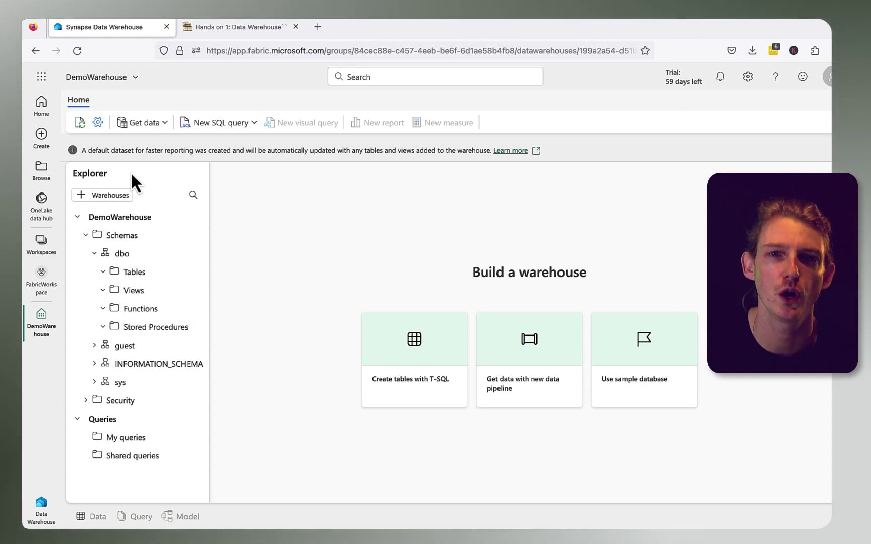
Step: Check the warehouses available to add, cancel, and view the options for getting data in
{"action": "left_click", "coordinate": [109, 196]}
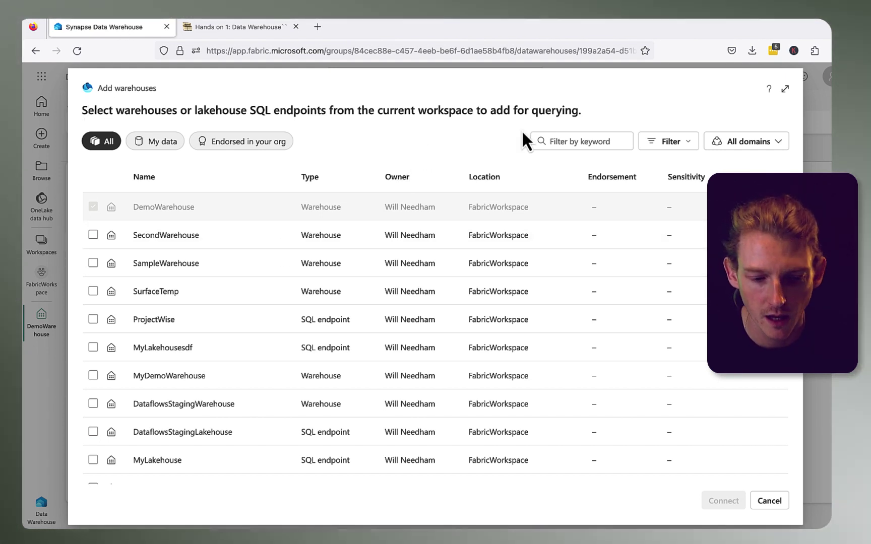
{"action": "key", "text": "Escape"}
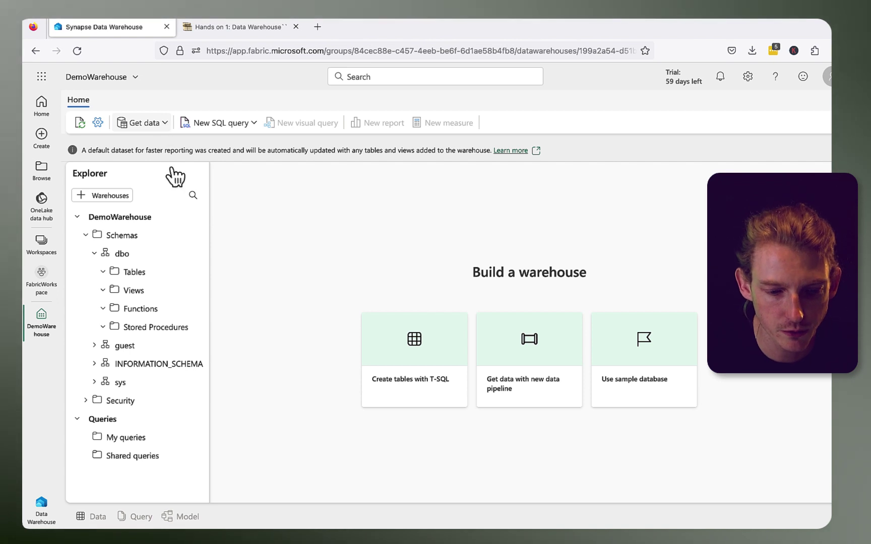
{"action": "left_click", "coordinate": [154, 126]}
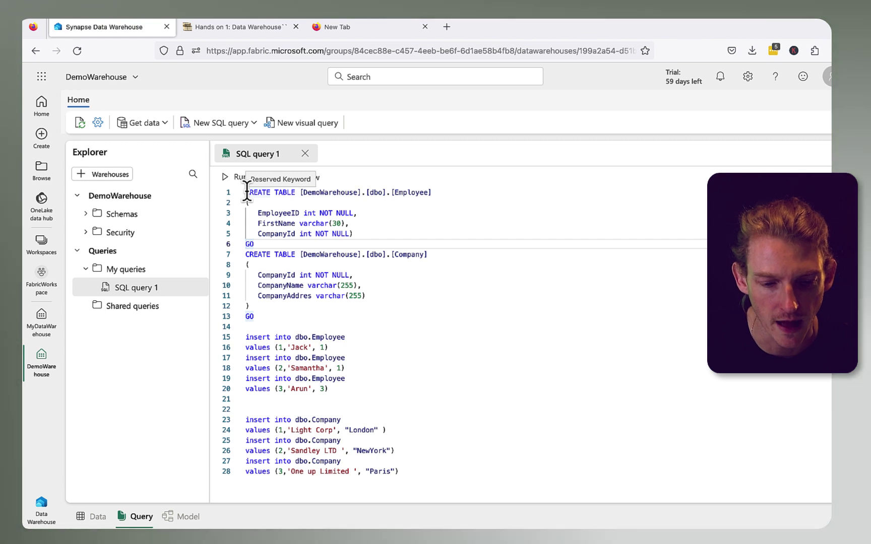
Step: Find the misspelled CompanyAddres on line 11 and add the missing 's'
{"action": "left_click", "coordinate": [368, 213]}
{"action": "left_click", "coordinate": [429, 233]}
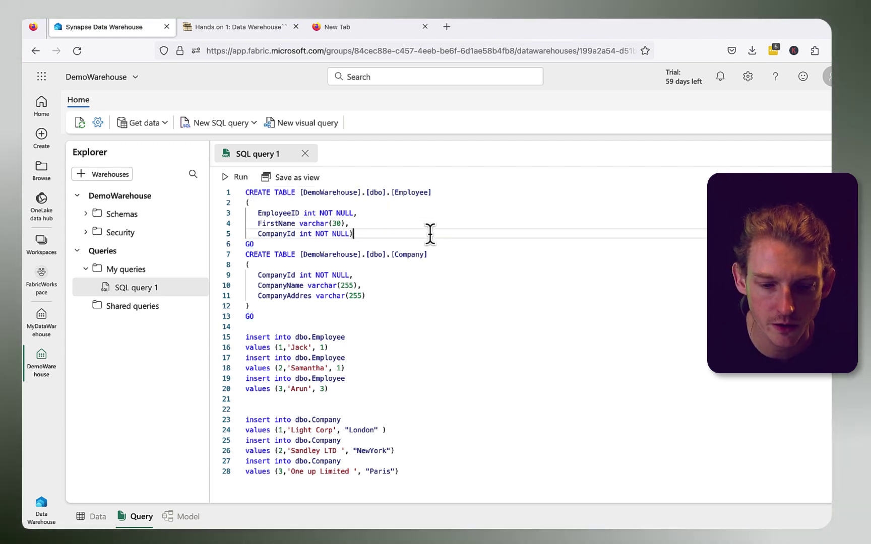
{"action": "left_click", "coordinate": [371, 240]}
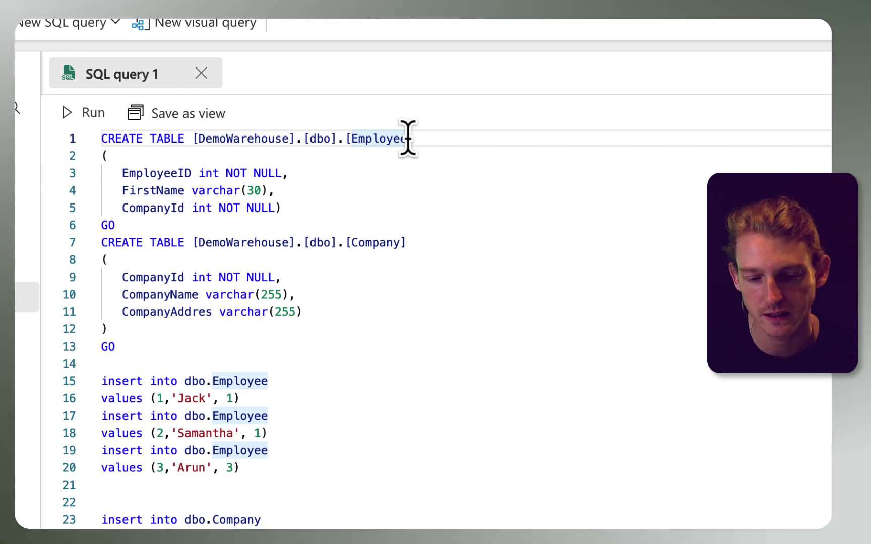
{"action": "left_click", "coordinate": [311, 206]}
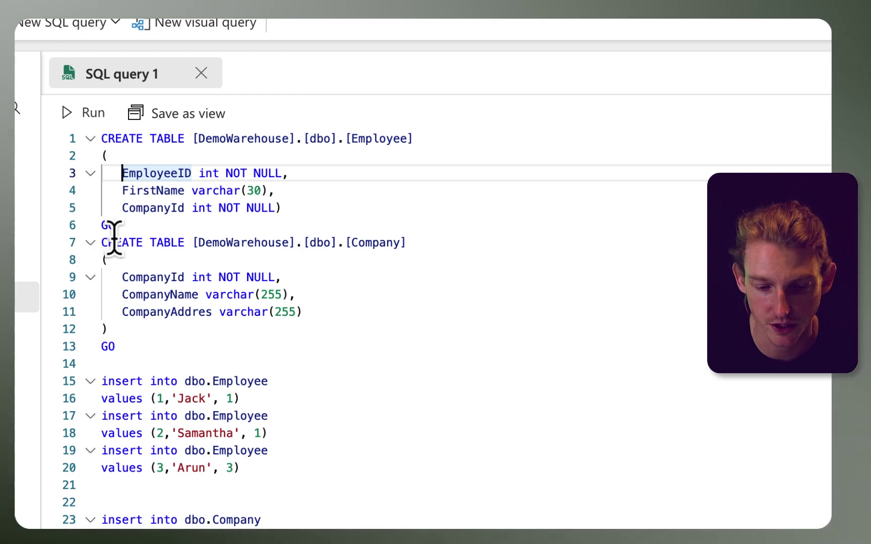
{"action": "left_click", "coordinate": [132, 243]}
{"action": "left_click", "coordinate": [395, 330]}
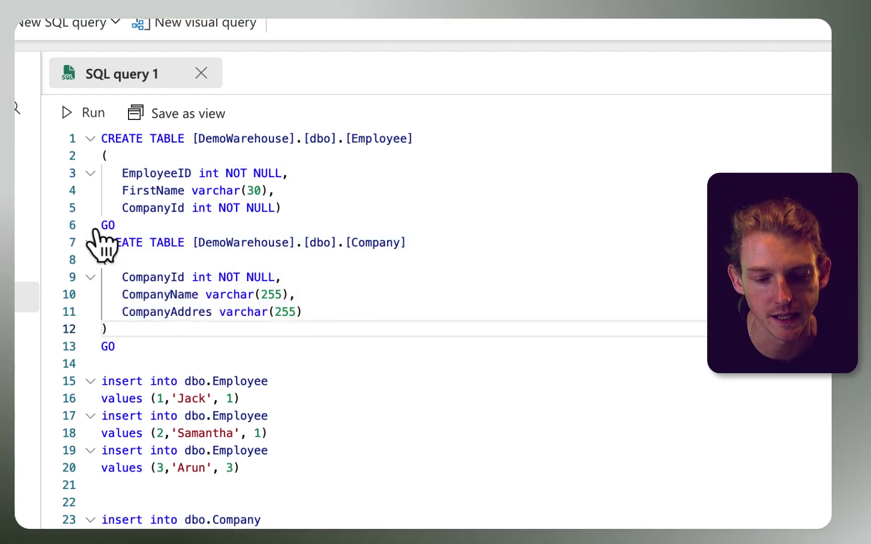
{"action": "left_click", "coordinate": [353, 345]}
{"action": "left_click_drag", "start_coordinate": [129, 276], "coordinate": [355, 309]}
{"action": "left_click", "coordinate": [355, 310]}
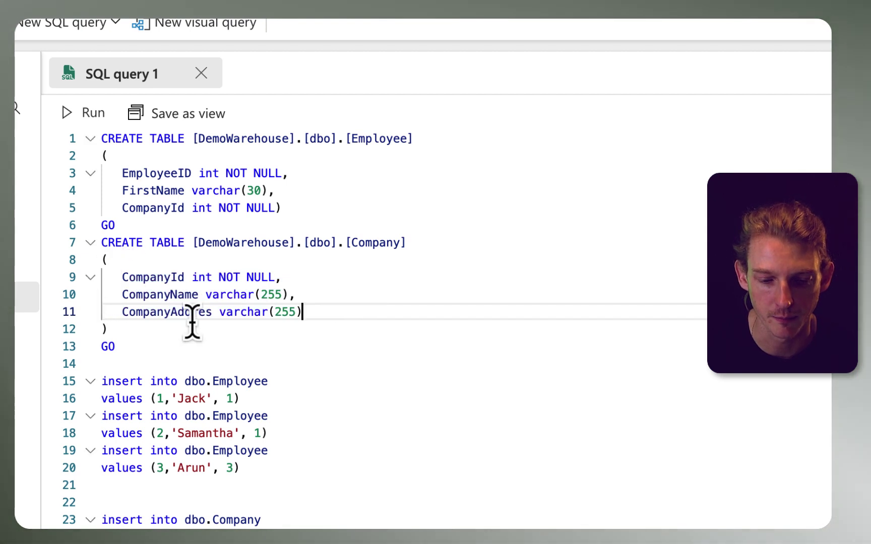
{"action": "left_click", "coordinate": [214, 312]}
{"action": "type", "text": "s"}
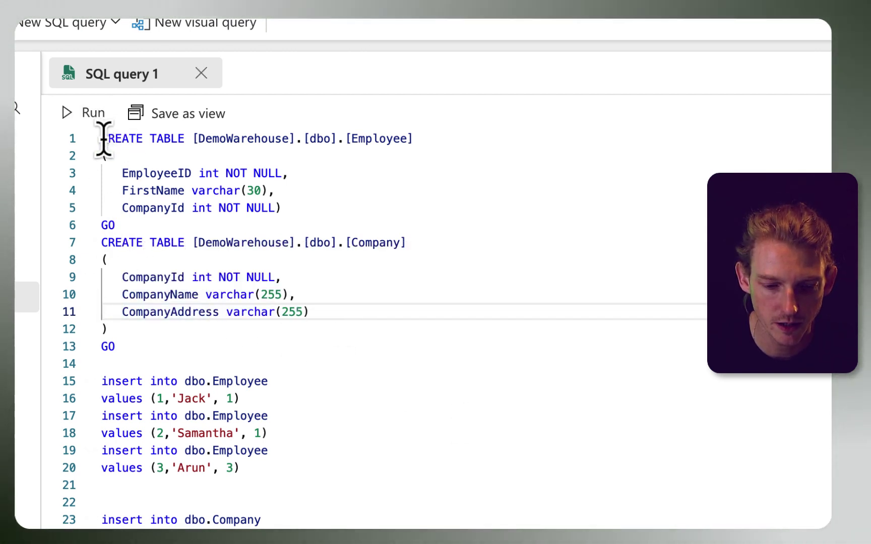
Step: Select both CREATE TABLE statements on lines 1–12
{"action": "left_click_drag", "start_coordinate": [101, 139], "coordinate": [140, 259]}
{"action": "left_click", "coordinate": [140, 260]}
{"action": "left_click_drag", "start_coordinate": [134, 325], "coordinate": [103, 132]}
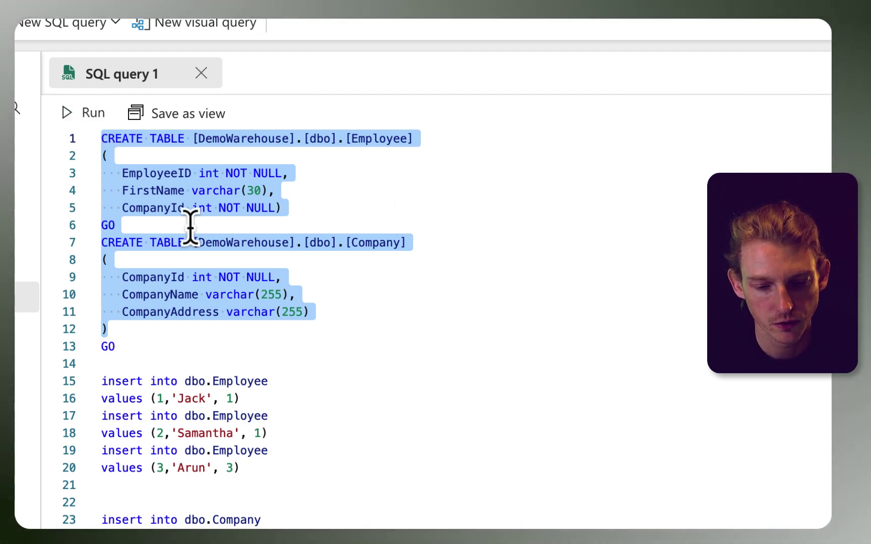
{"action": "left_click", "coordinate": [86, 117]}
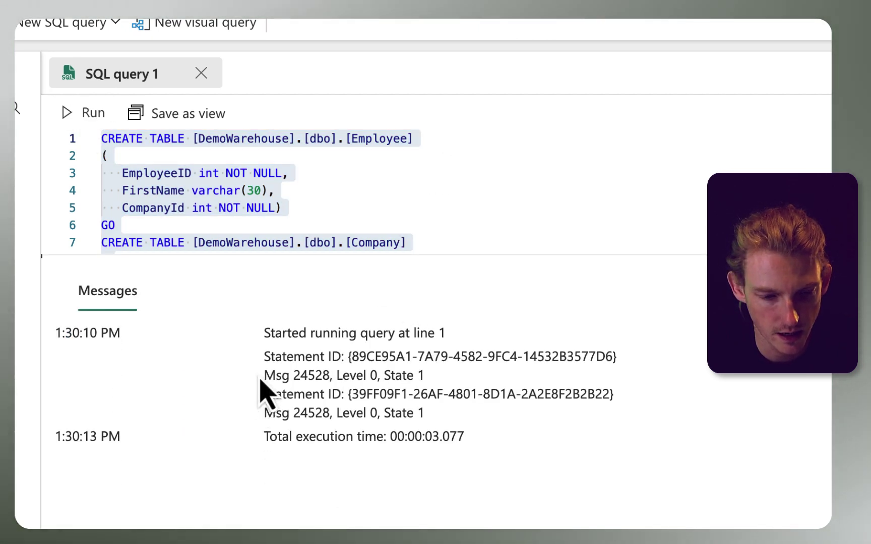
{"action": "left_click", "coordinate": [55, 180]}
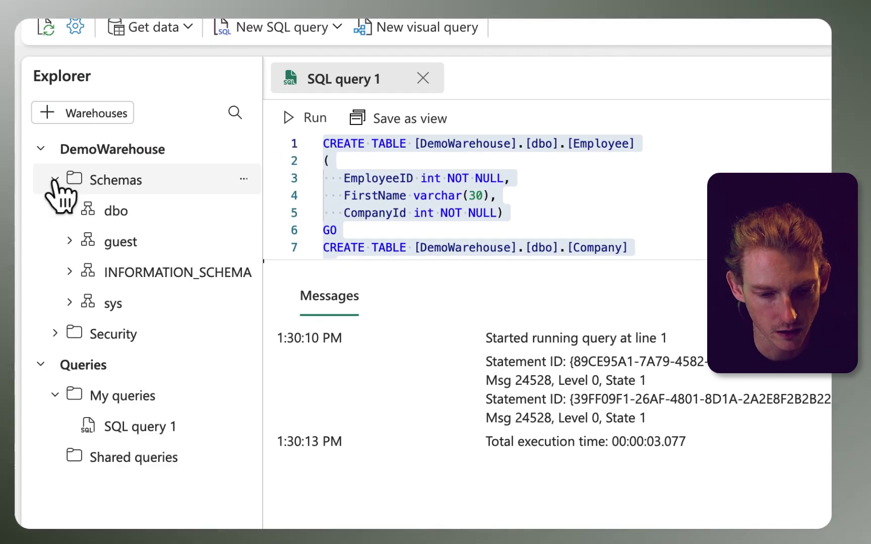
{"action": "left_click", "coordinate": [70, 210]}
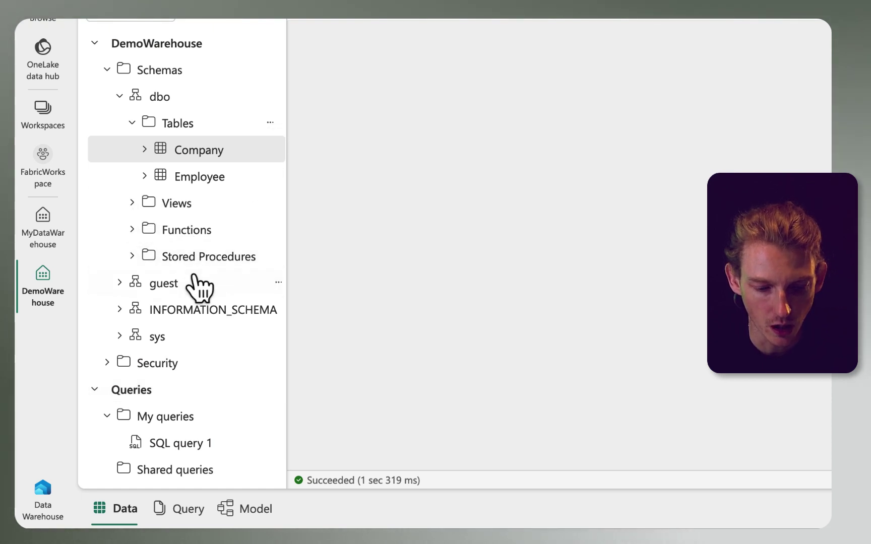
{"action": "left_click", "coordinate": [178, 443]}
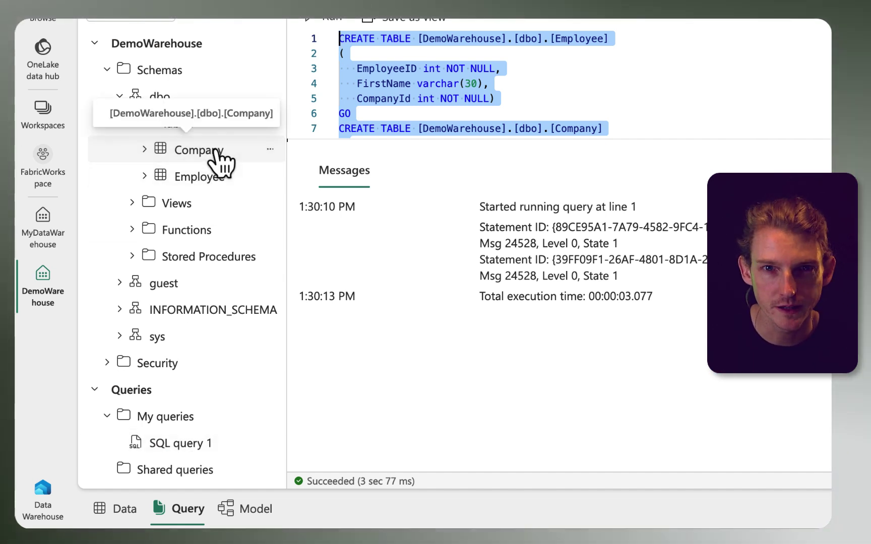
{"action": "left_click", "coordinate": [680, 88]}
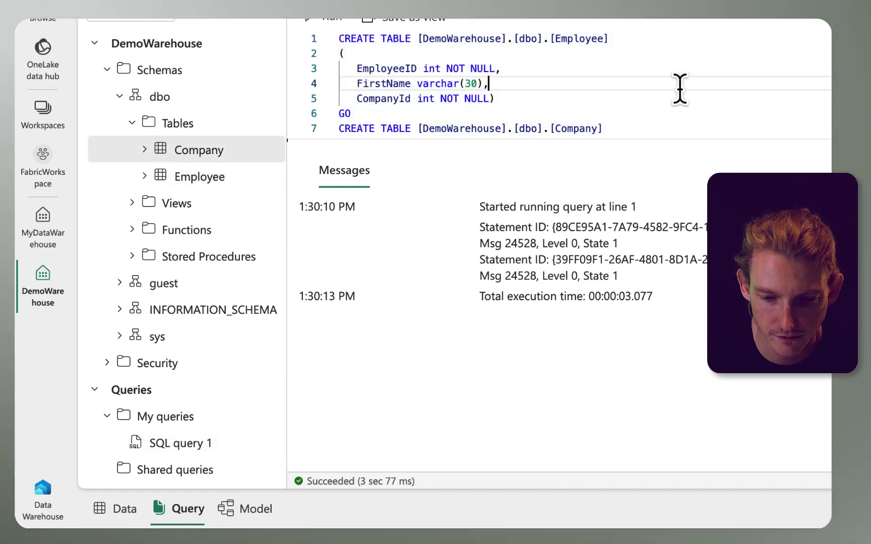
{"action": "left_click_drag", "start_coordinate": [663, 145], "coordinate": [663, 297]}
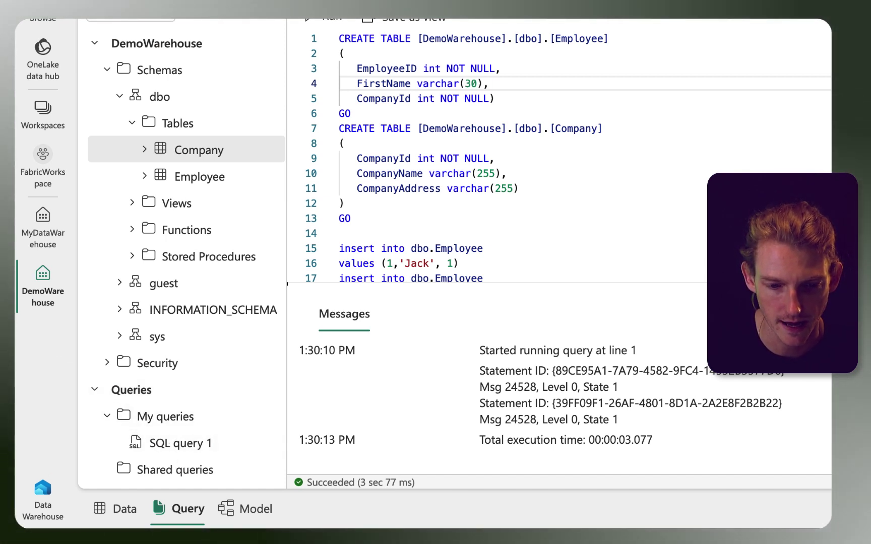
Step: Rename SQL query 1 to 'Create Tables and Insert Data' and widen the Explorer pane
{"action": "double_click", "coordinate": [408, 1]}
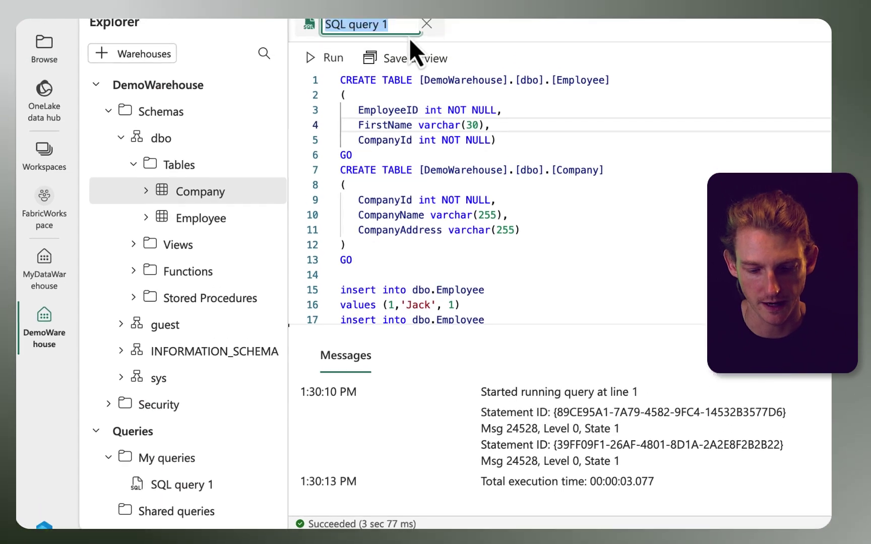
{"action": "key", "text": "ctrl+v"}
{"action": "key", "text": "Return"}
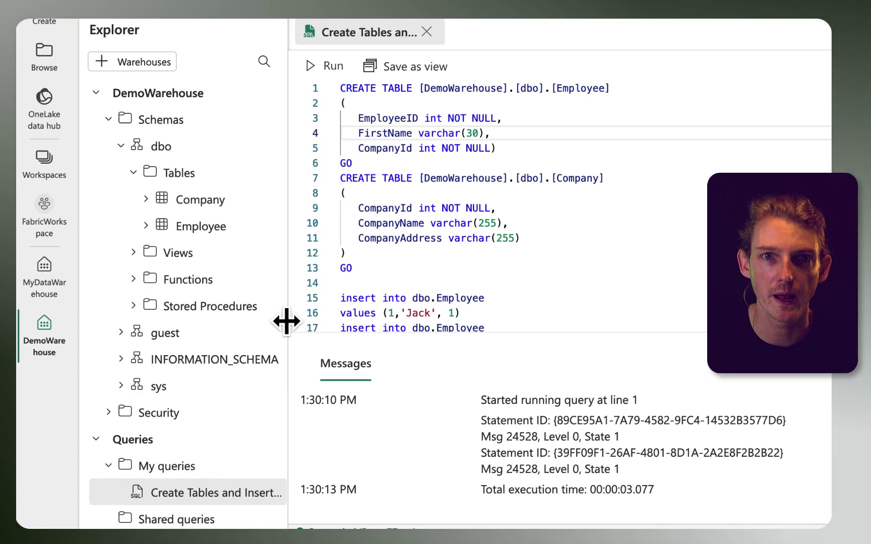
{"action": "left_click_drag", "start_coordinate": [316, 284], "coordinate": [387, 283]}
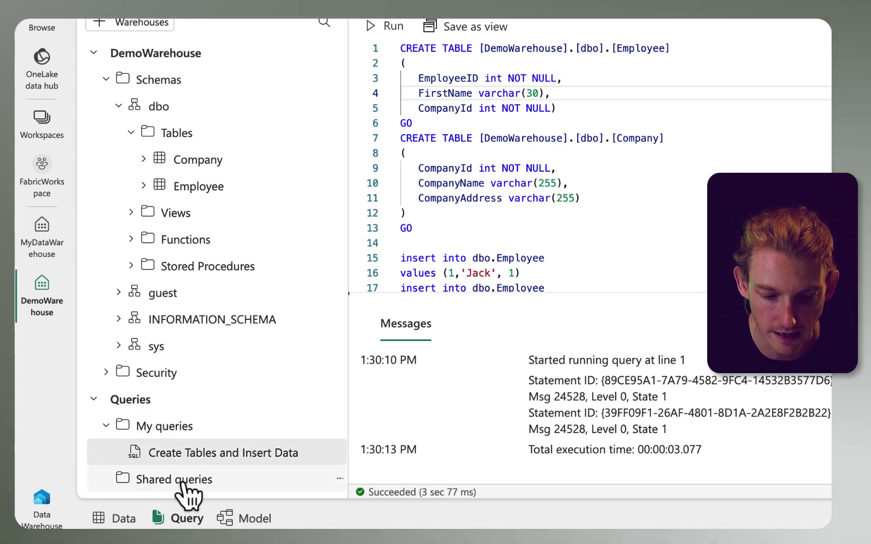
Step: Move 'Create Tables and Insert Data' into Shared queries and return to the script
{"action": "left_click", "coordinate": [340, 454]}
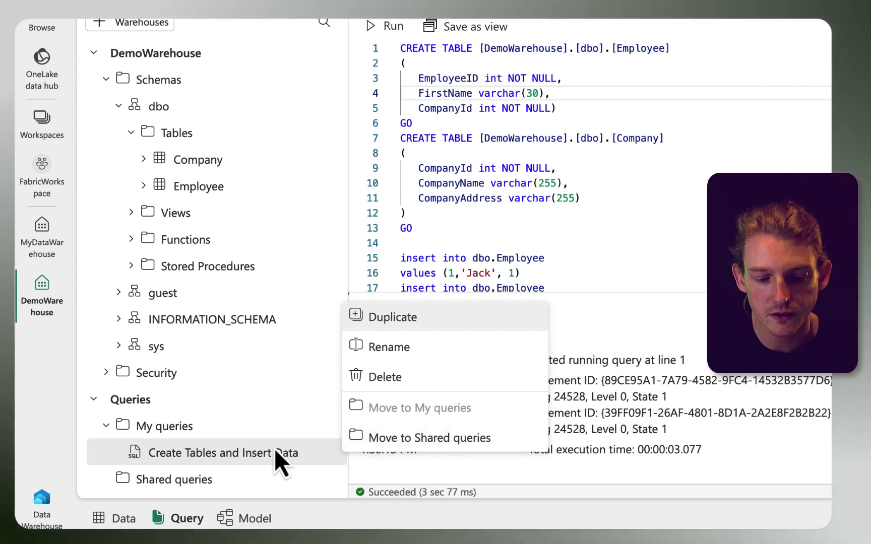
{"action": "left_click", "coordinate": [348, 439]}
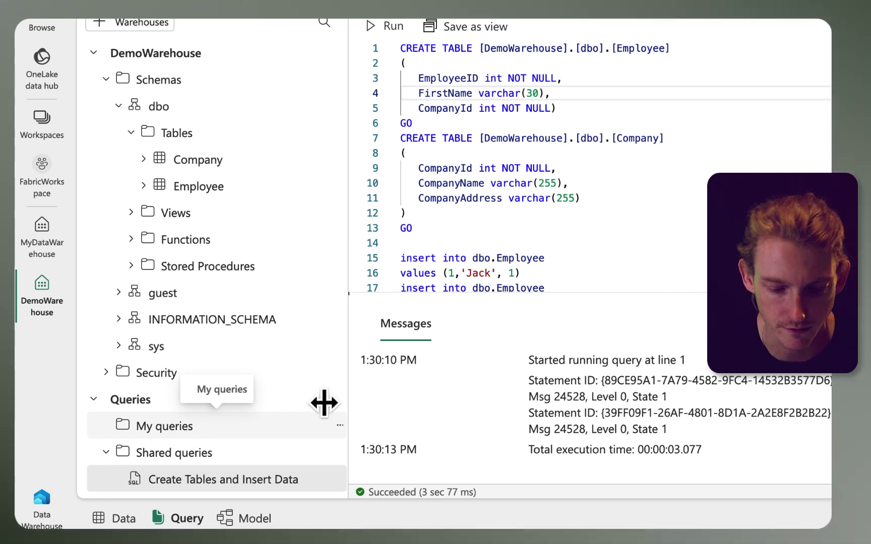
{"action": "left_click", "coordinate": [555, 270]}
{"action": "left_click", "coordinate": [498, 212]}
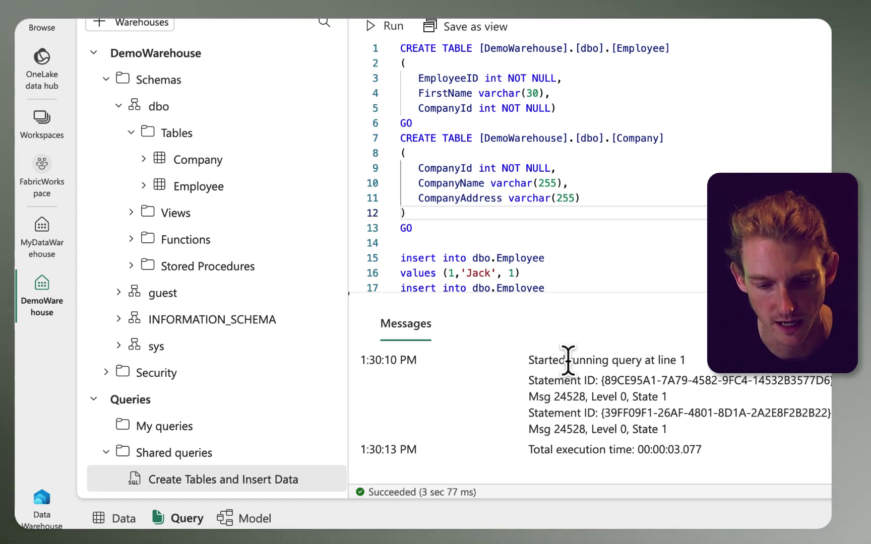
Step: Run only the three Employee INSERT statements on lines 15–20
{"action": "left_click", "coordinate": [582, 222]}
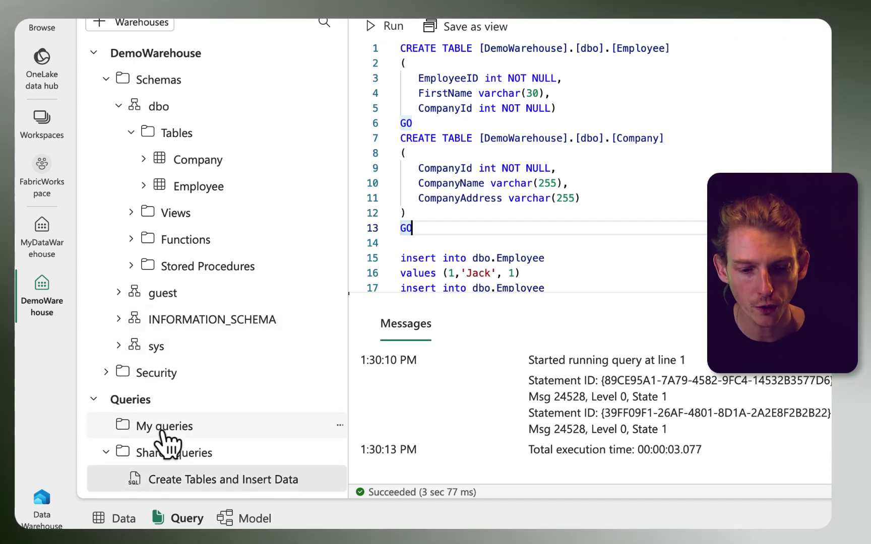
{"action": "scroll", "coordinate": [548, 245], "scroll_direction": "down", "scroll_amount": 4}
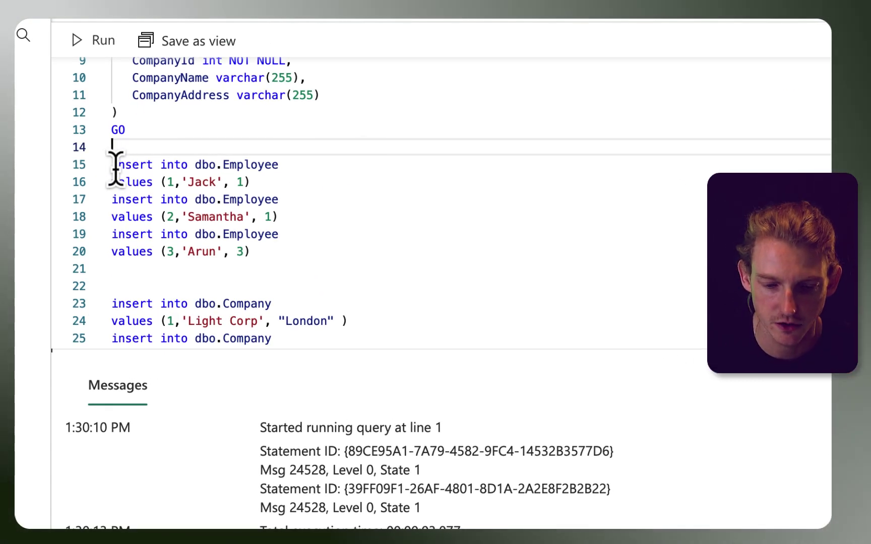
{"action": "left_click_drag", "start_coordinate": [111, 163], "coordinate": [273, 250]}
{"action": "left_click", "coordinate": [93, 41]}
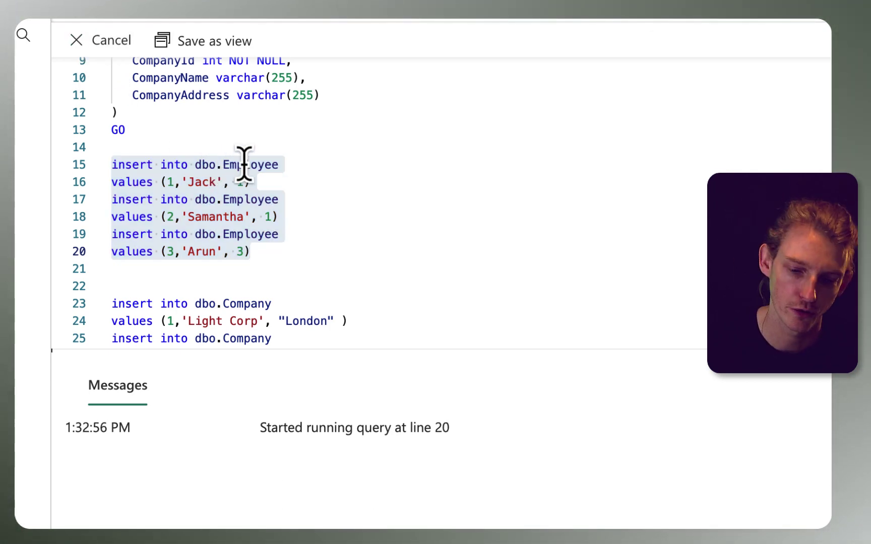
Step: Run only the three Company INSERT statements on lines 23–28
{"action": "left_click_drag", "start_coordinate": [368, 340], "coordinate": [112, 252]}
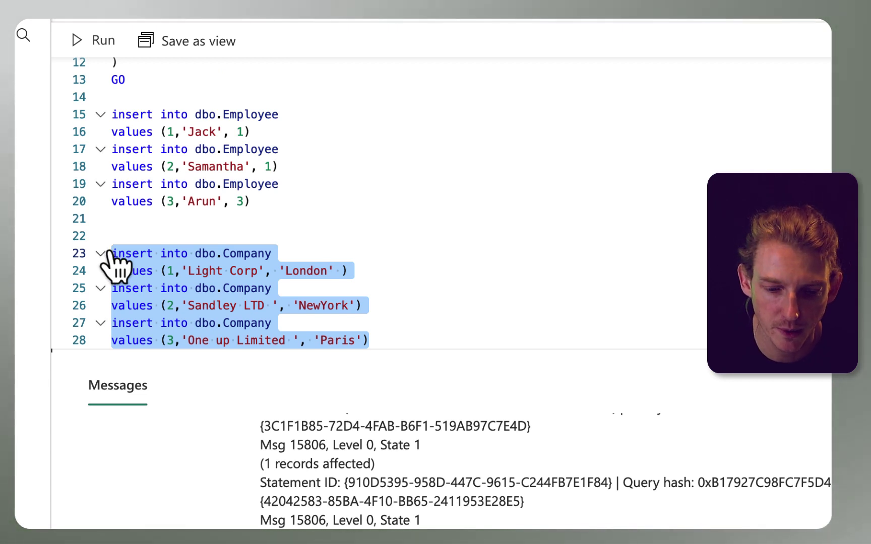
{"action": "left_click", "coordinate": [87, 42]}
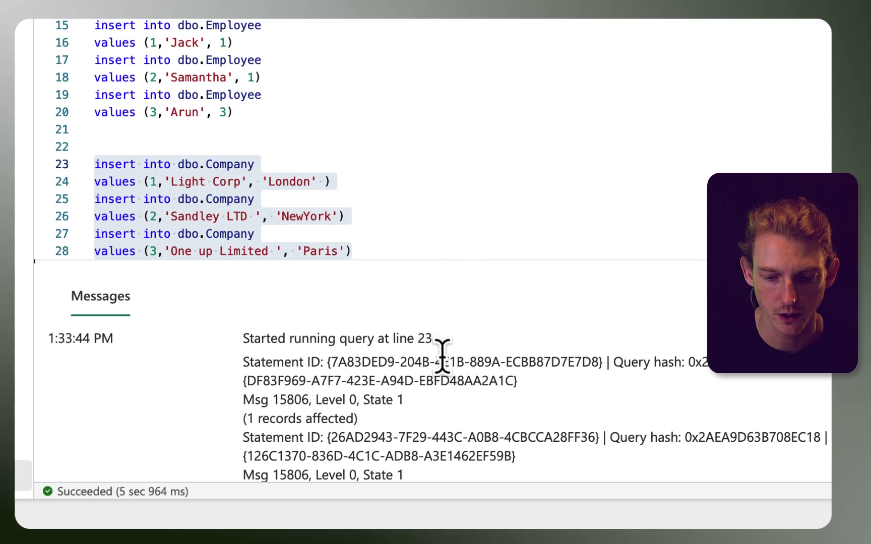
{"action": "scroll", "coordinate": [442, 358], "scroll_direction": "down", "scroll_amount": 2}
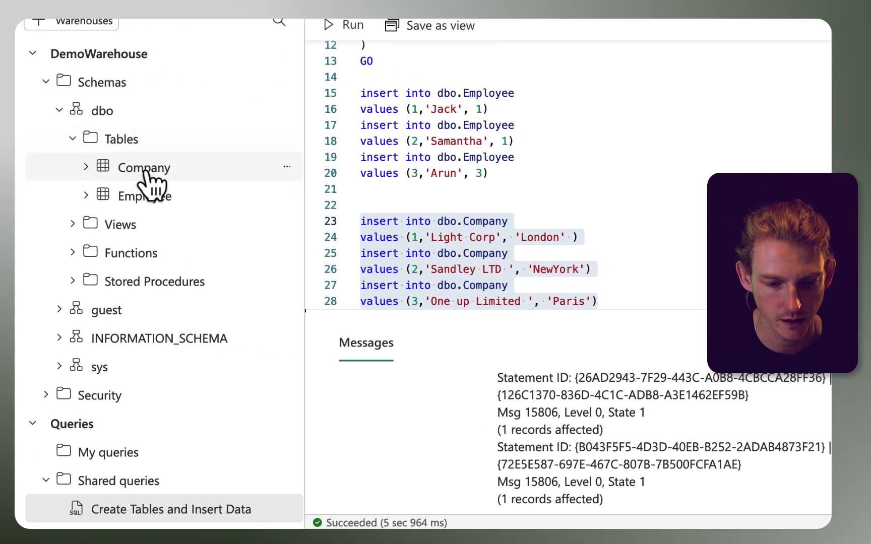
Step: Generate and run a SELECT TOP (100) query on the Company table
{"action": "right_click", "coordinate": [161, 170]}
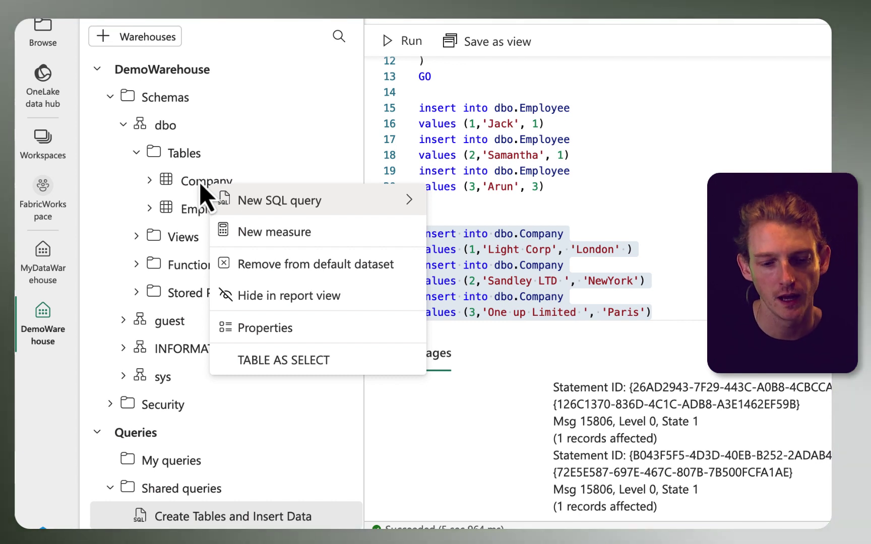
{"action": "mouse_move", "coordinate": [272, 202]}
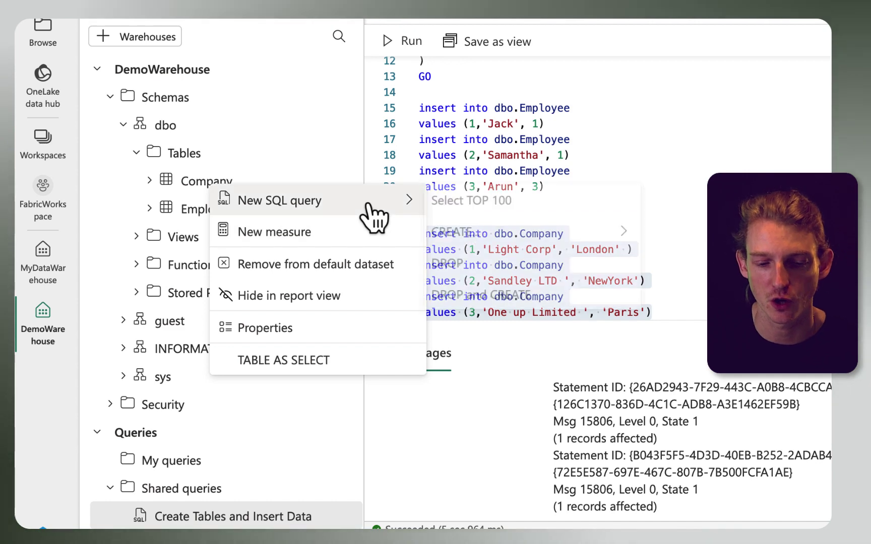
{"action": "left_click", "coordinate": [501, 208]}
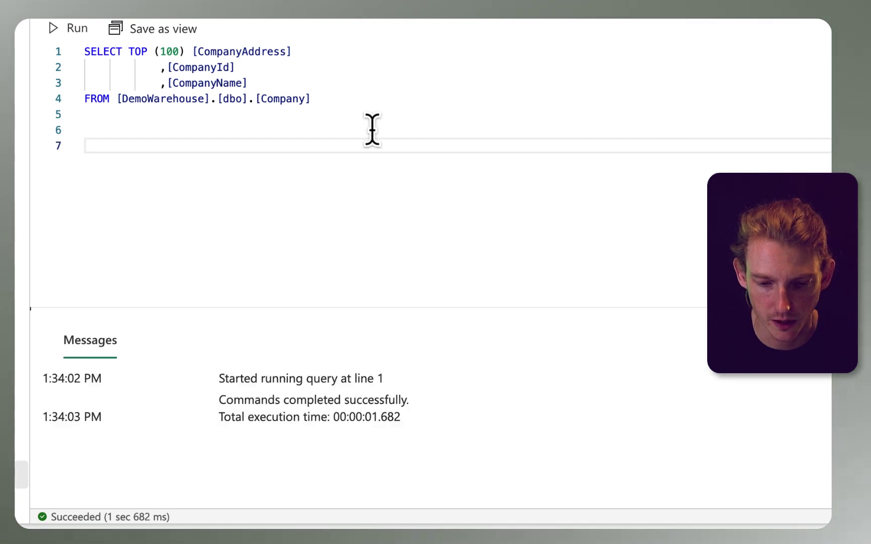
Step: Write and run select * from dbo.Employee
{"action": "type", "text": "elect * from "}
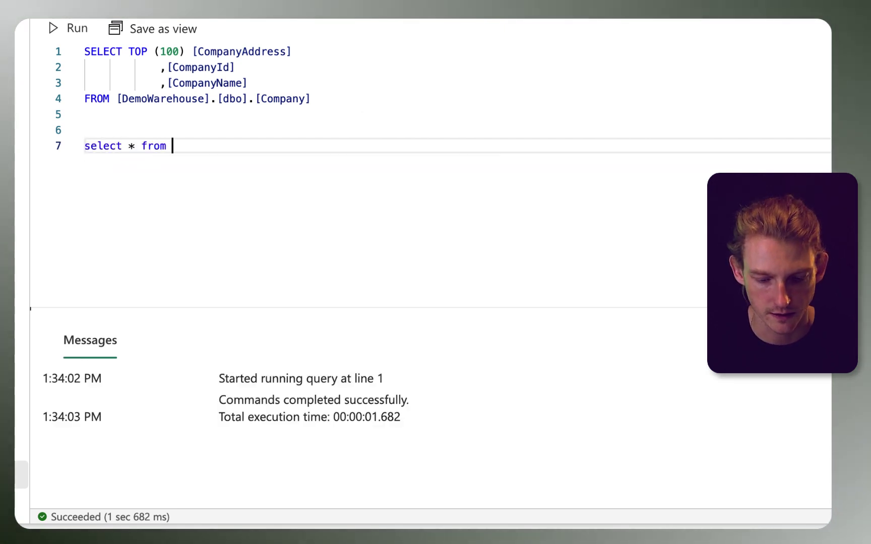
{"action": "type", "text": "dbo.Em"}
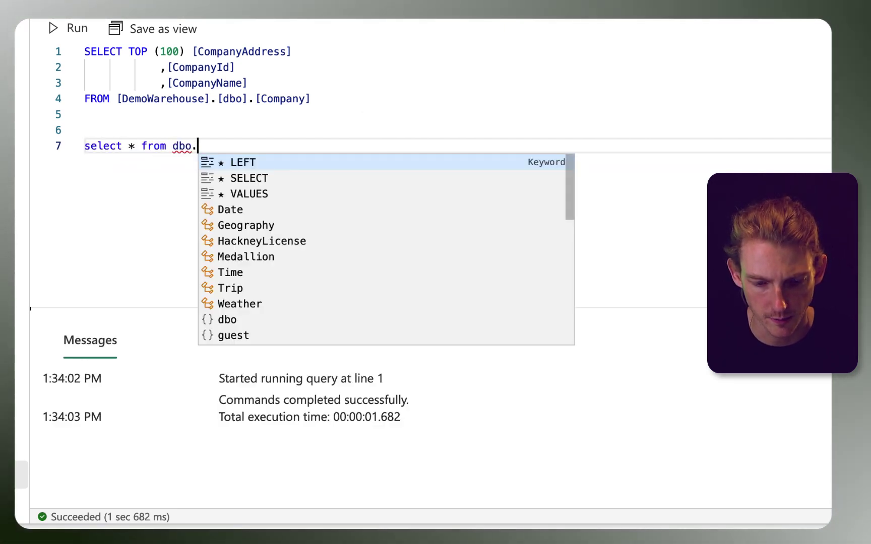
{"action": "type", "text": "ployee"}
{"action": "key", "text": "shift+Home"}
{"action": "key", "text": "ctrl+Return"}
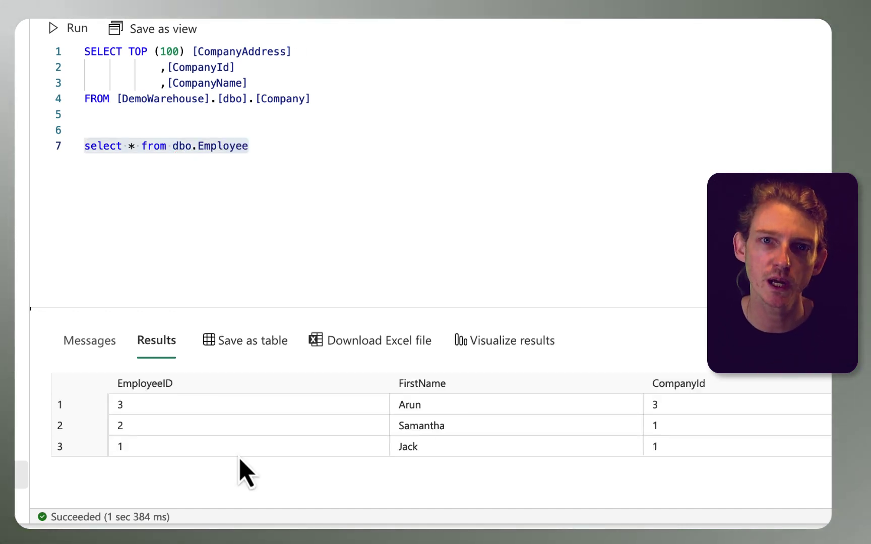
Step: Change the table name to EMPLOYEE and run it to show the case-sensitivity error
{"action": "left_click", "coordinate": [200, 202]}
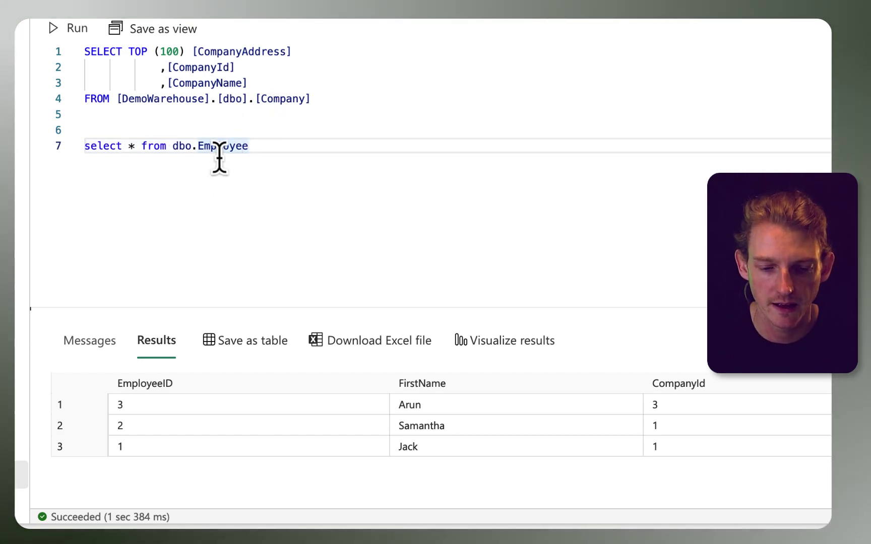
{"action": "key", "text": "Left"}
{"action": "key", "text": "Left"}
{"action": "key", "text": "Left"}
{"action": "key", "text": "Left"}
{"action": "key", "text": "Left"}
{"action": "key", "text": "Left"}
{"action": "key", "text": "Left"}
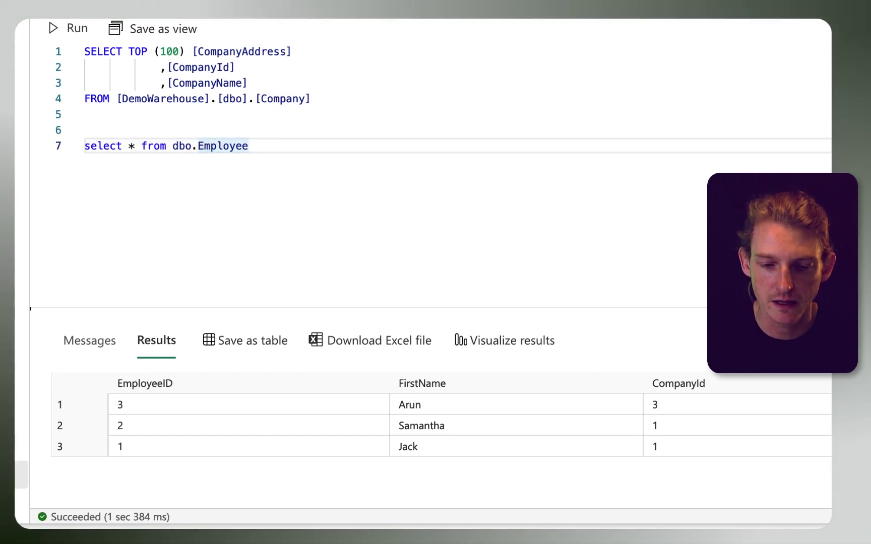
{"action": "key", "text": "BackSpace"}
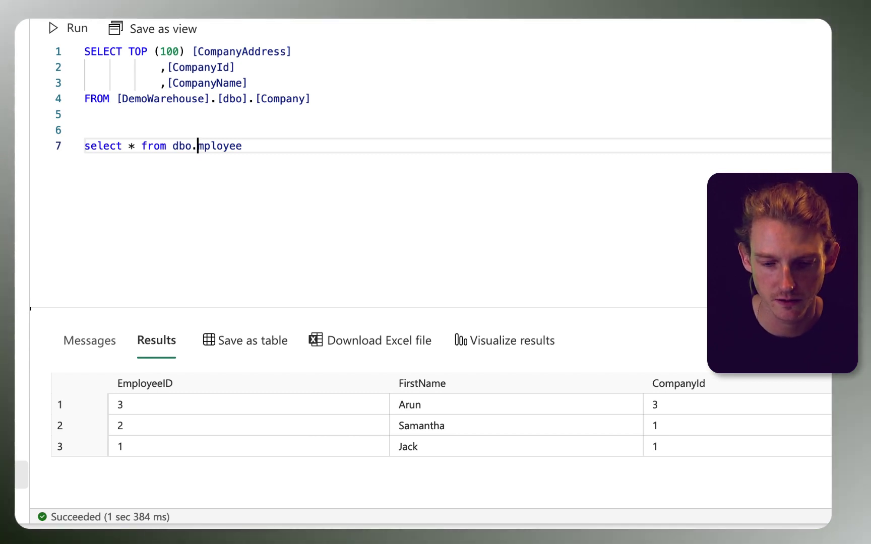
{"action": "type", "text": "EMPLOYEE"}
{"action": "key", "text": "Delete"}
{"action": "key", "text": "ctrl+Delete"}
{"action": "key", "text": "BackSpace"}
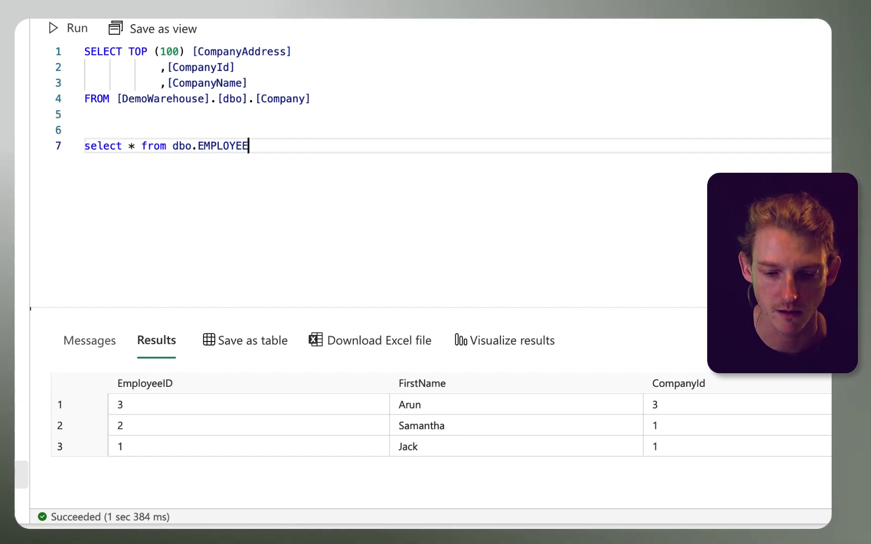
{"action": "triple_click", "coordinate": [235, 145]}
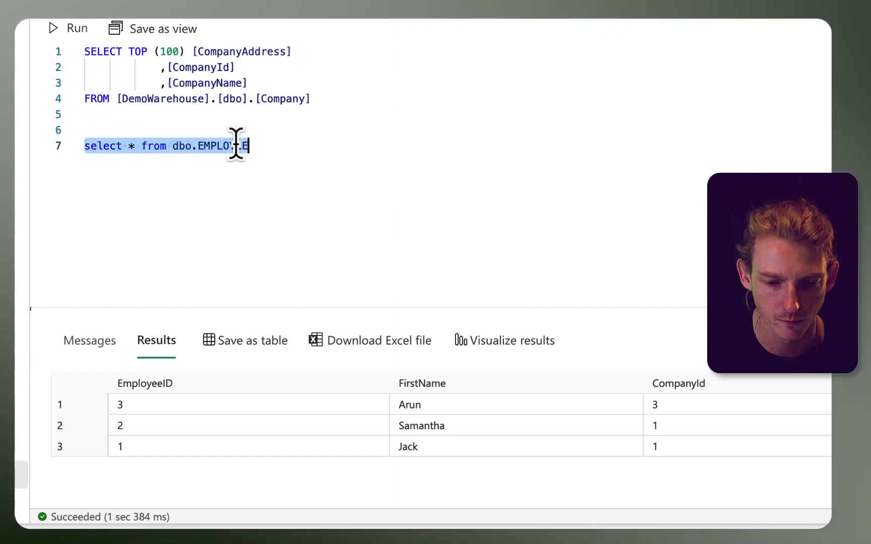
{"action": "left_click", "coordinate": [57, 30]}
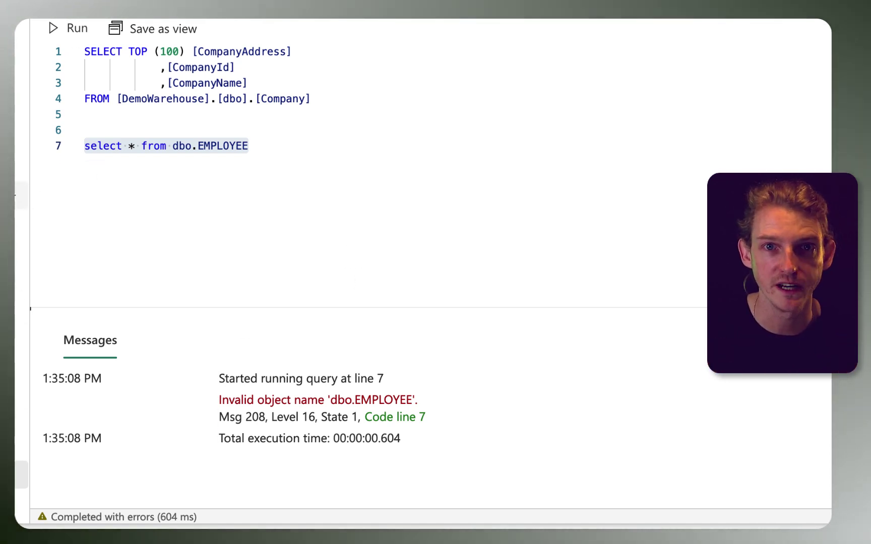
Step: Restore the table name to Employee so the query returns the three rows
{"action": "double_click", "coordinate": [210, 146]}
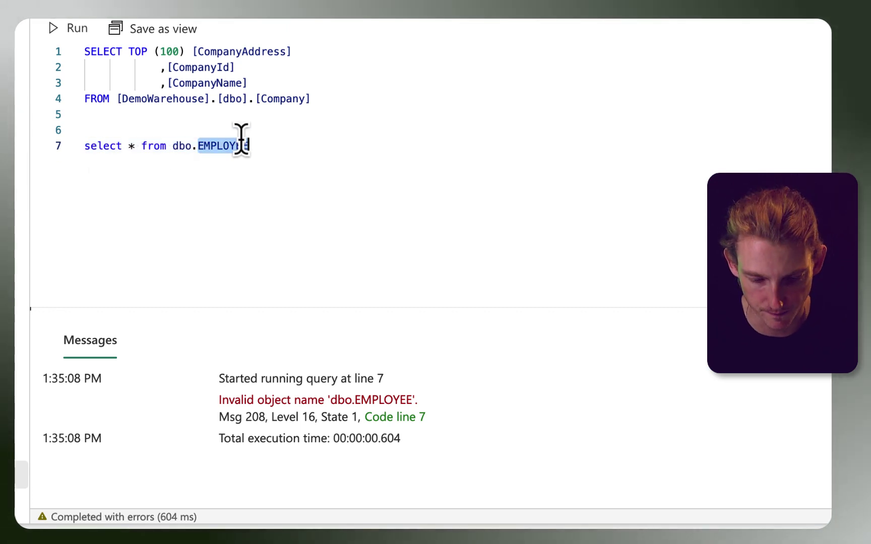
{"action": "type", "text": "Employee"}
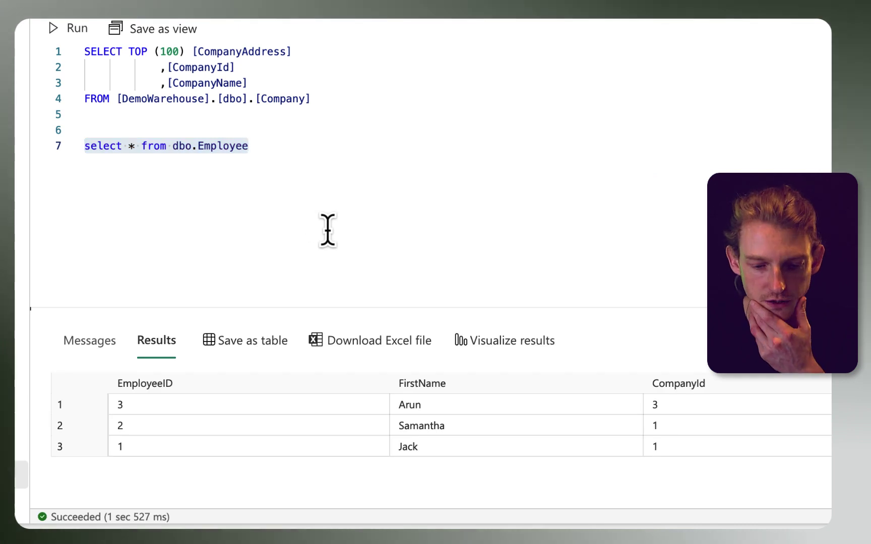
{"action": "left_click", "coordinate": [281, 197]}
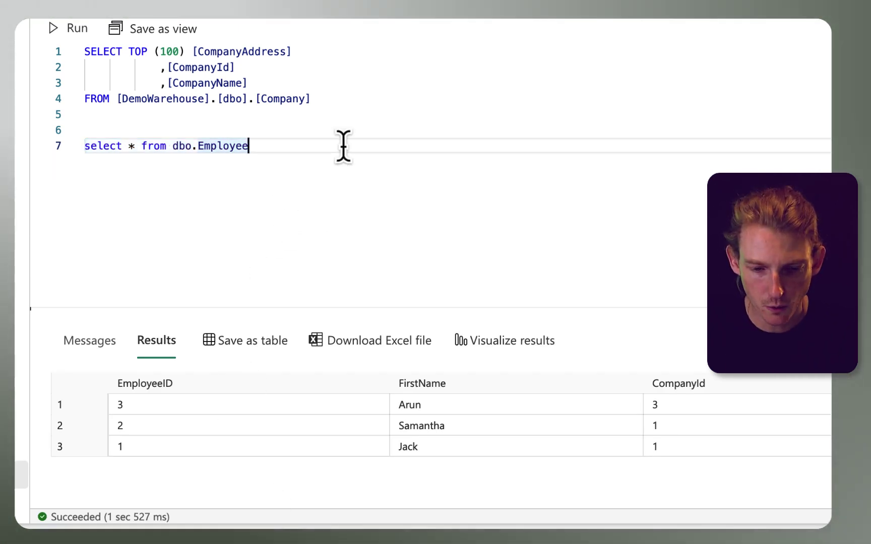
{"action": "key", "text": "Return"}
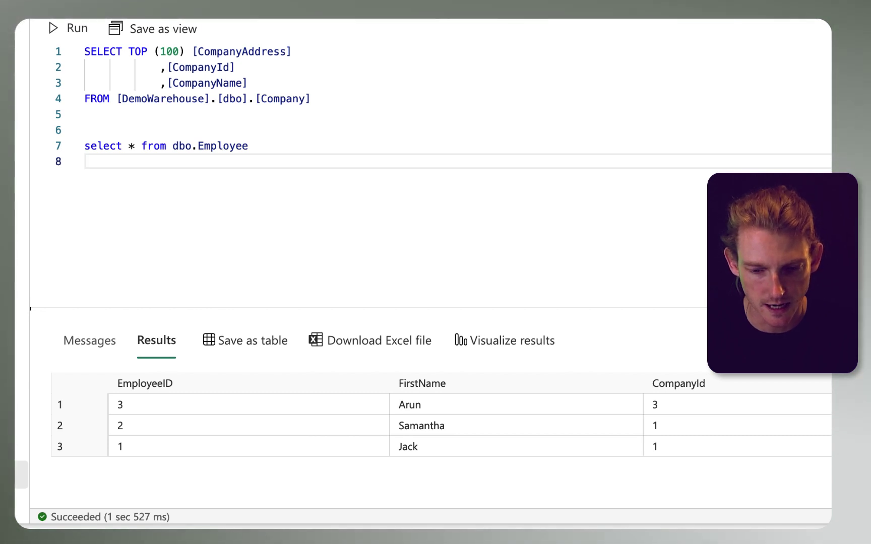
Step: Write a LEFT JOIN of dbo.Employee EM to dbo.Company CO on EM.CompanyId = CO.CompanyId
{"action": "type", "text": "left join "}
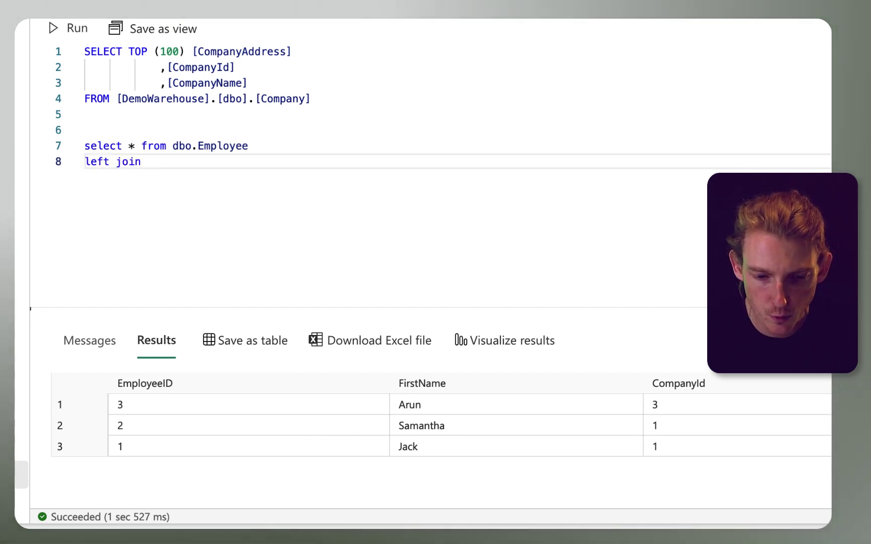
{"action": "type", "text": "dbo.Company CO on"}
{"action": "key", "text": "Left"}
{"action": "key", "text": "Left"}
{"action": "key", "text": "Left"}
{"action": "key", "text": "Left"}
{"action": "type", "text": "CO"}
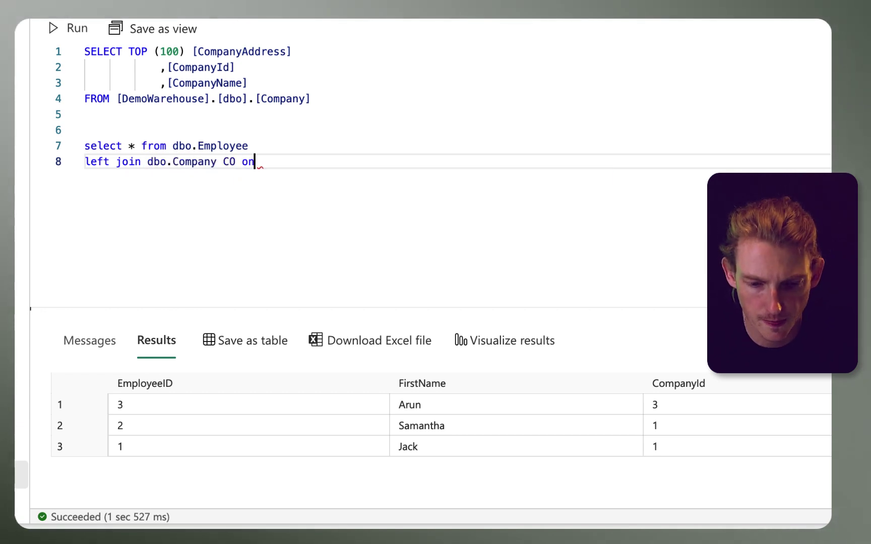
{"action": "key", "text": "Up"}
{"action": "key", "text": "End"}
{"action": "type", "text": "EM"}
{"action": "key", "text": "Down"}
{"action": "key", "text": "End"}
{"action": "type", "text": "EM."}
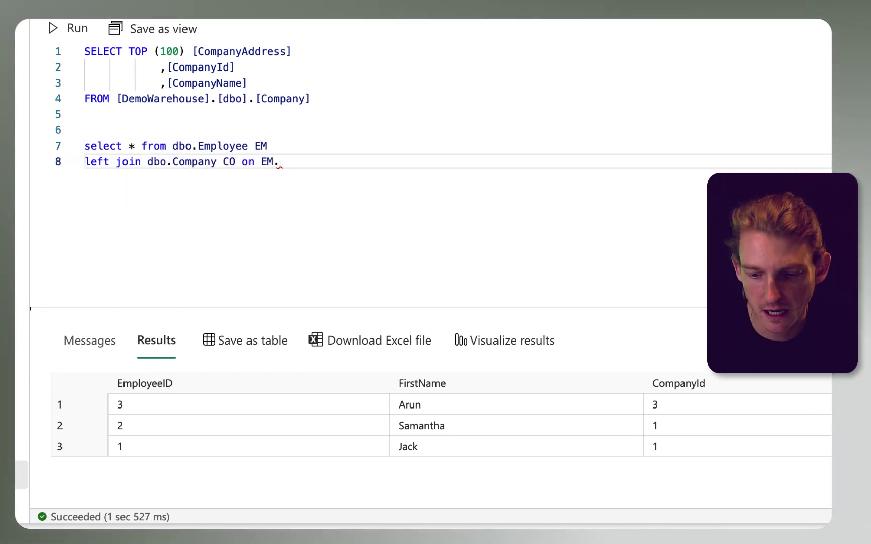
{"action": "type", "text": "CompanyId = CO.CompanyId"}
Step: Change the select list to EM.*, CO.CompanyAddress
{"action": "left_click", "coordinate": [255, 145]}
{"action": "left_click", "coordinate": [134, 146]}
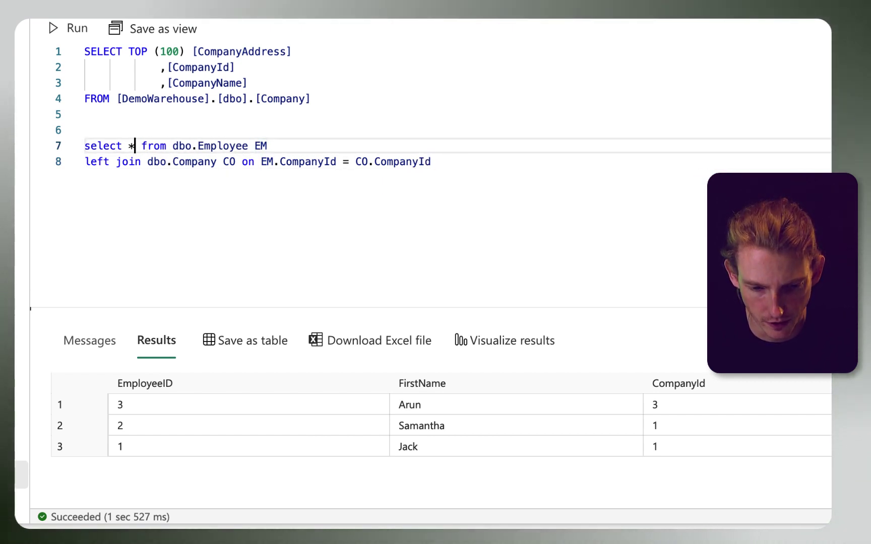
{"action": "type", "text": ", "}
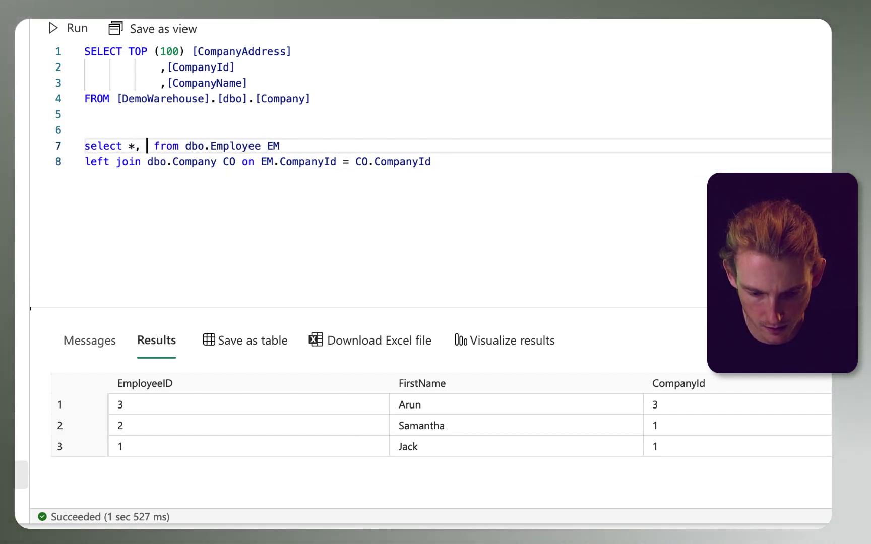
{"action": "type", "text": "CO."}
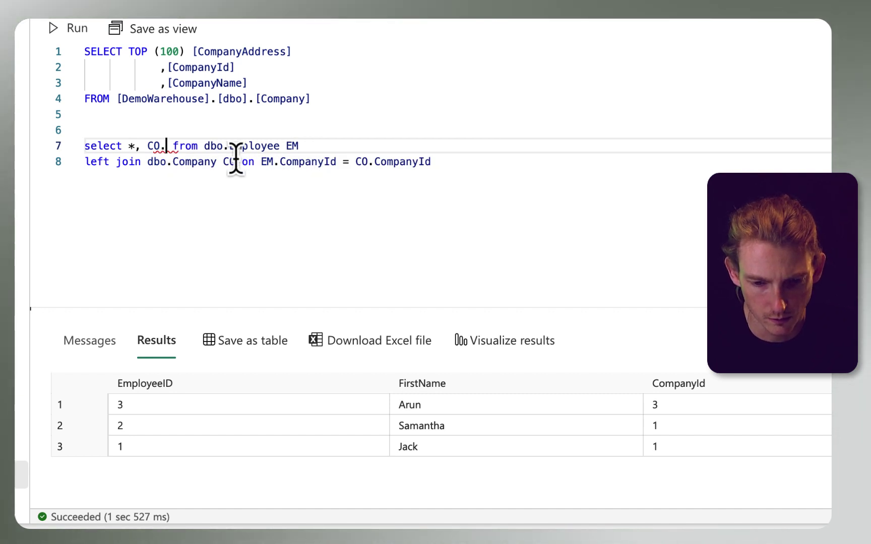
{"action": "left_click", "coordinate": [102, 154]}
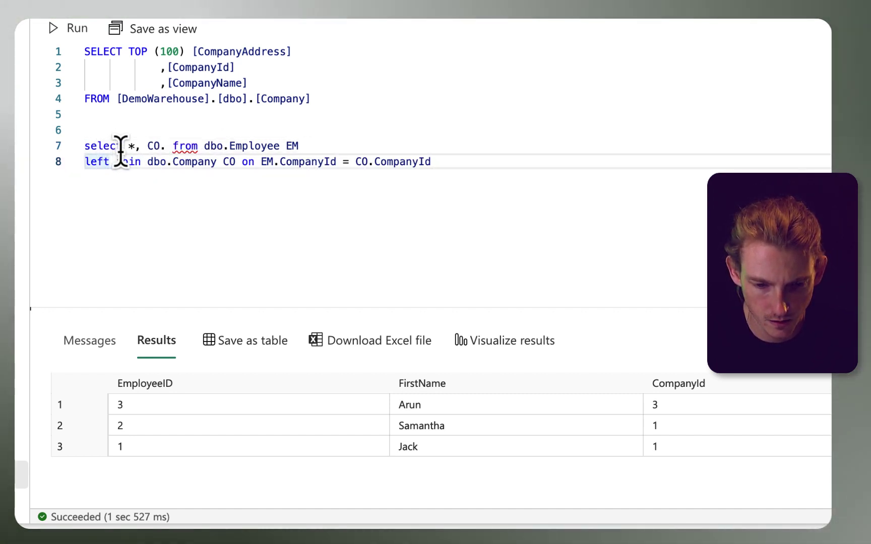
{"action": "left_click", "coordinate": [127, 146]}
{"action": "type", "text": "EM."}
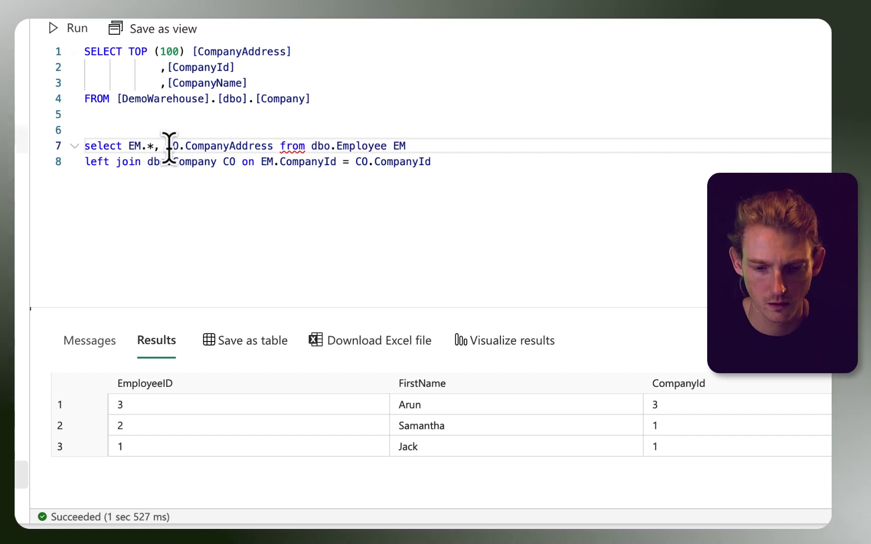
Step: Run the join query on lines 7–8, returning addresses Paris, London, London
{"action": "left_click_drag", "start_coordinate": [84, 146], "coordinate": [431, 161]}
{"action": "left_click", "coordinate": [54, 28]}
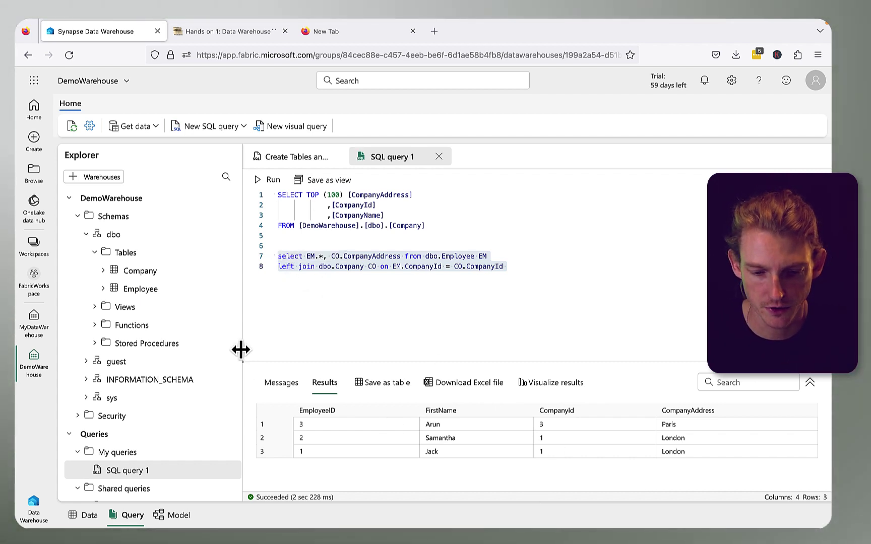
{"action": "left_click_drag", "start_coordinate": [241, 350], "coordinate": [203, 351]}
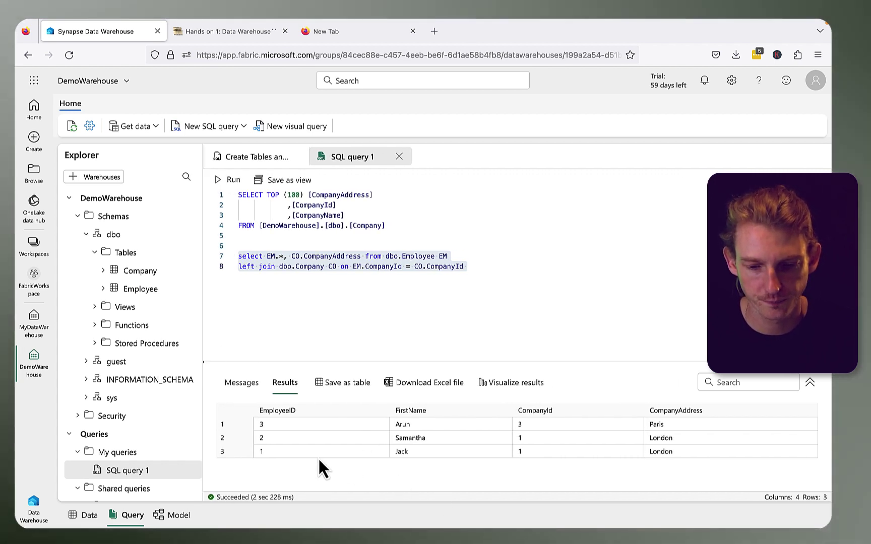
{"action": "left_click", "coordinate": [501, 265]}
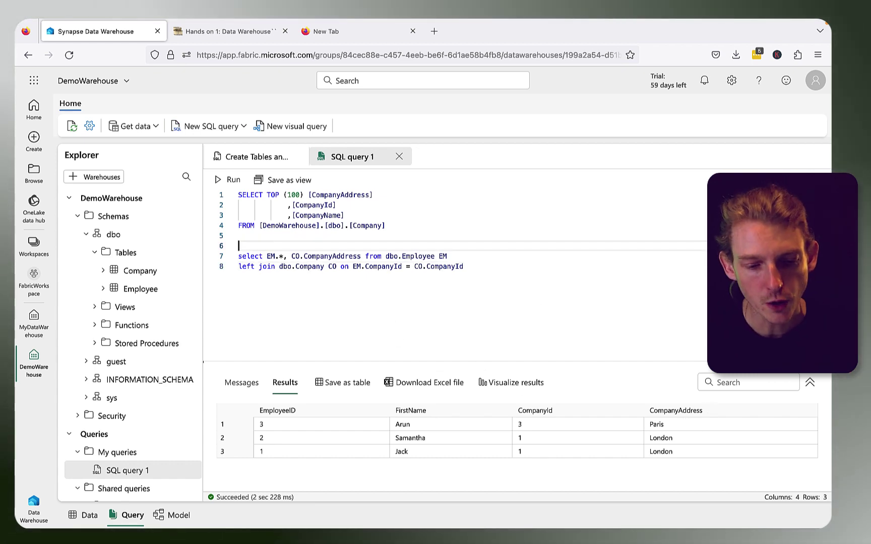
Step: Prefix the join query with 'create view dbo.vw_EmployeesWithAddresses as' and run lines 7–9
{"action": "key", "text": "Return"}
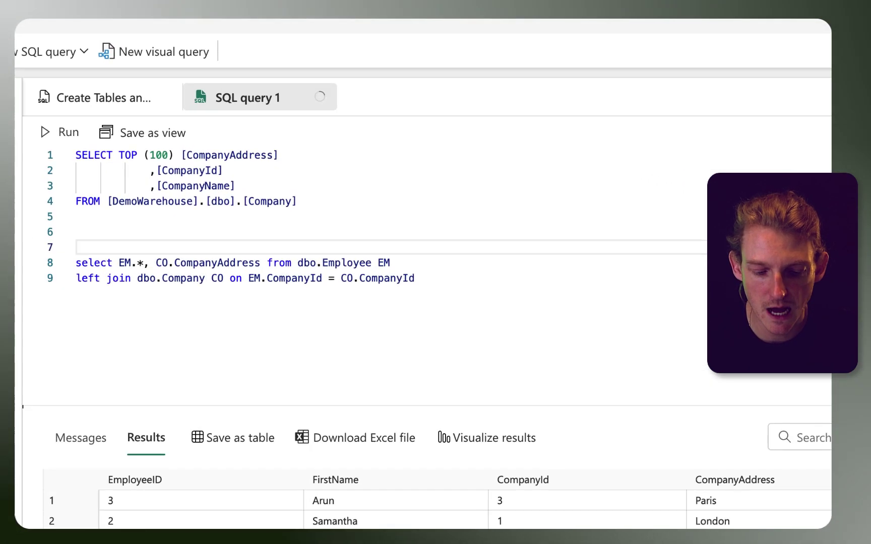
{"action": "type", "text": "ceat"}
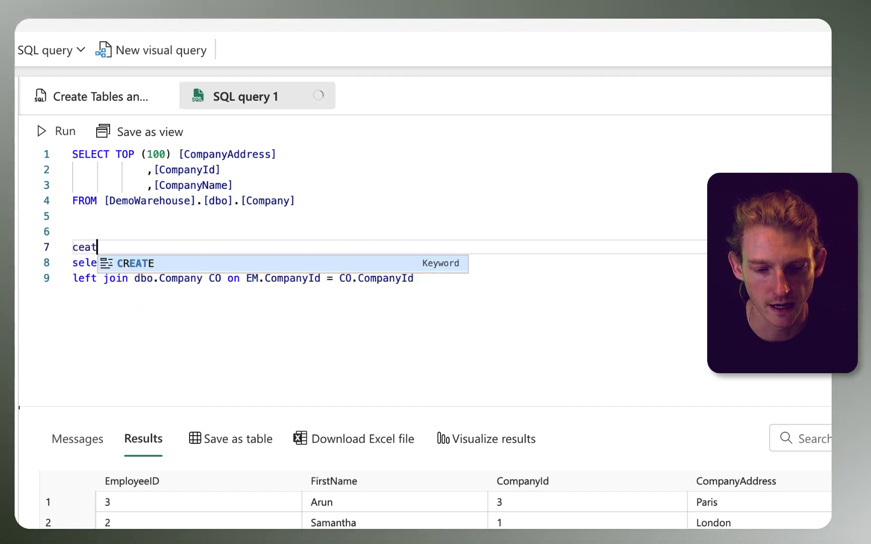
{"action": "key", "text": "BackSpace"}
{"action": "key", "text": "BackSpace"}
{"action": "key", "text": "BackSpace"}
{"action": "type", "text": "reate view dbo.vw_EmployeesWithAddresses as"}
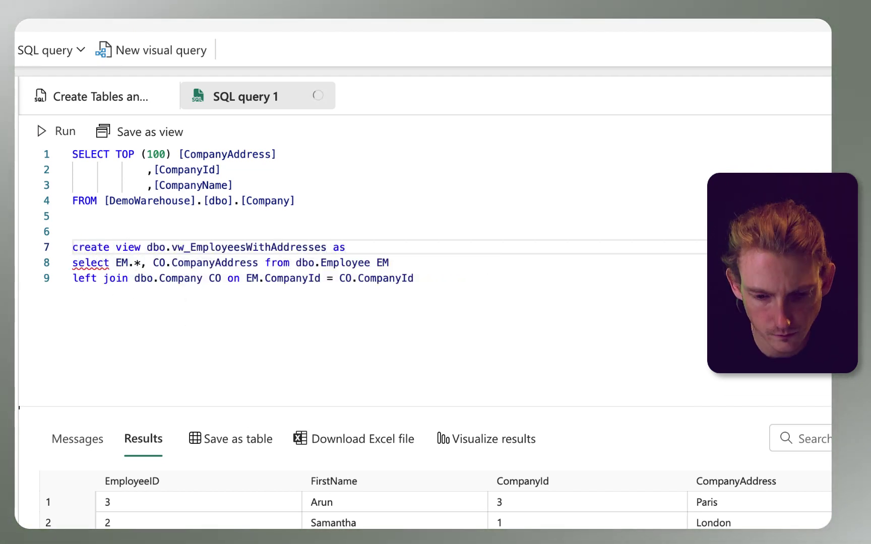
{"action": "left_click_drag", "start_coordinate": [72, 247], "coordinate": [474, 273]}
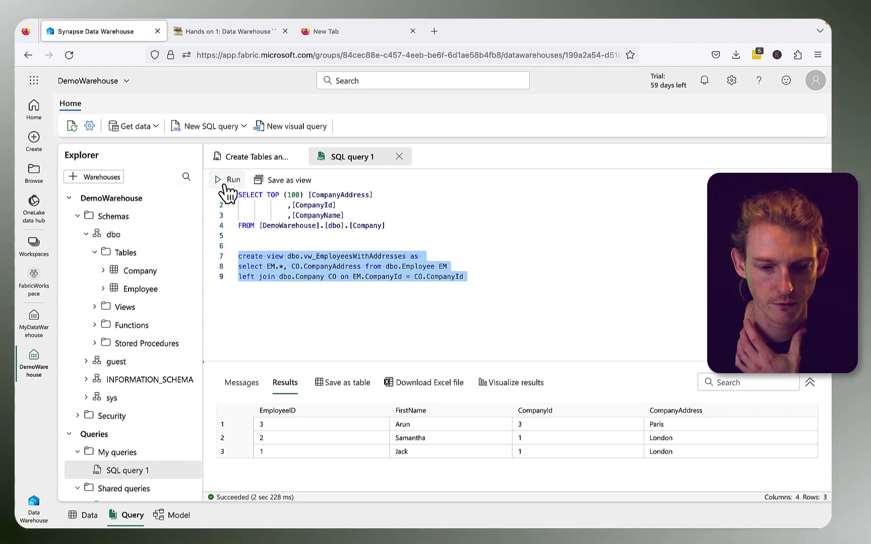
{"action": "left_click", "coordinate": [228, 180]}
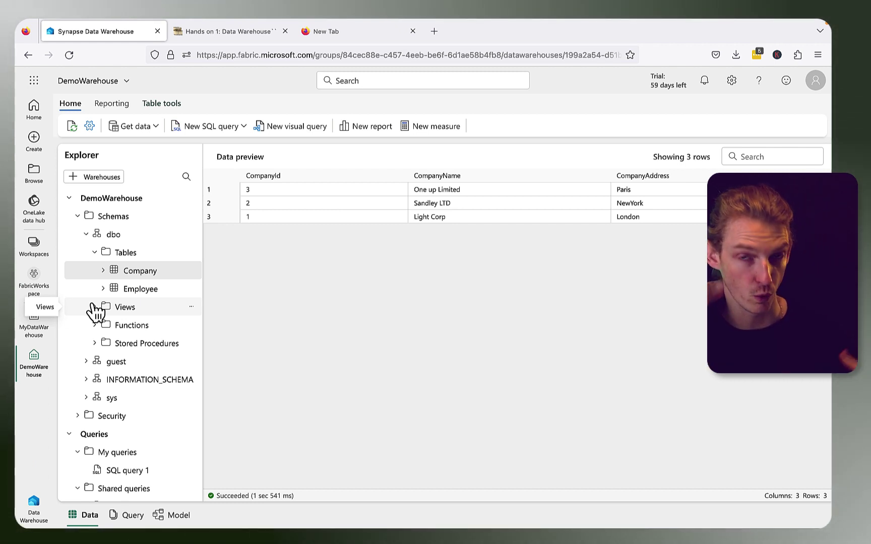
Step: Open a Select TOP 100 query on vw_EmployeesWithAddresses from the Views folder, showing Paris, London, London
{"action": "left_click", "coordinate": [94, 308]}
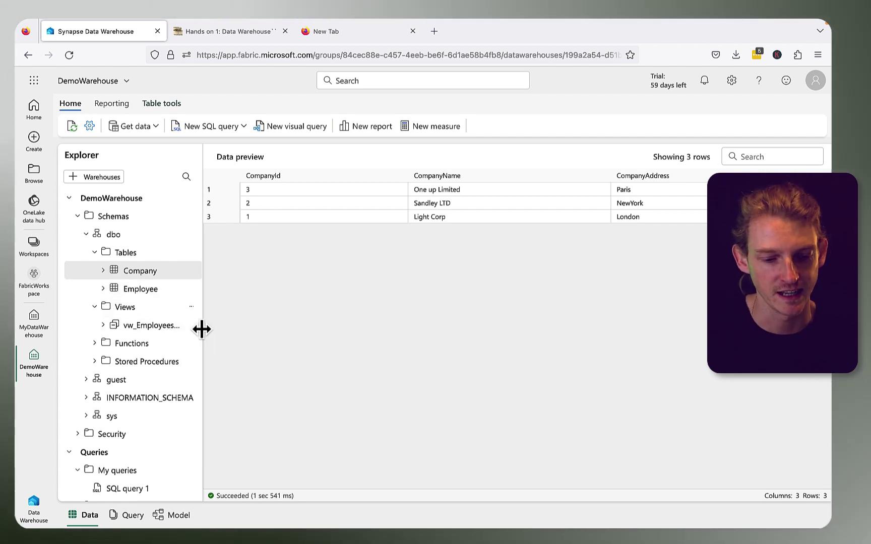
{"action": "left_click_drag", "start_coordinate": [201, 329], "coordinate": [286, 322]}
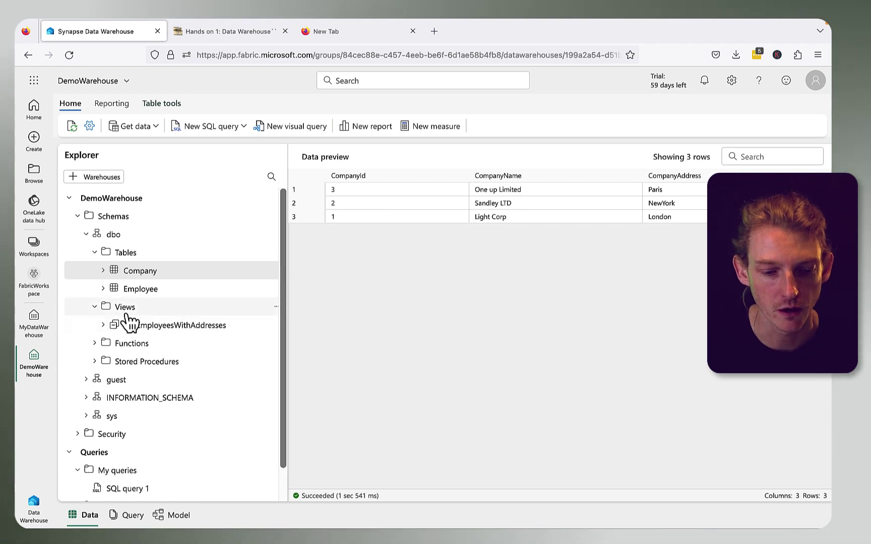
{"action": "right_click", "coordinate": [154, 328]}
{"action": "mouse_move", "coordinate": [215, 342]}
{"action": "left_click", "coordinate": [354, 344]}
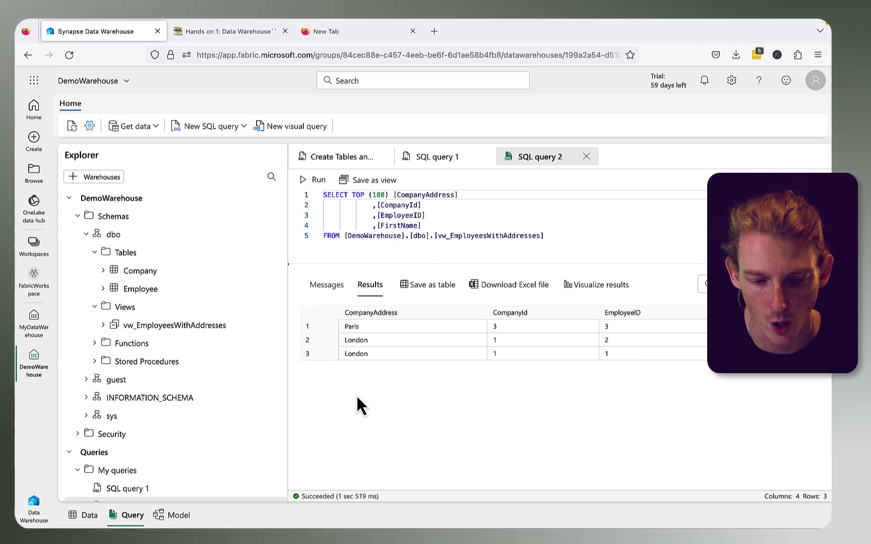
{"action": "left_click", "coordinate": [552, 236]}
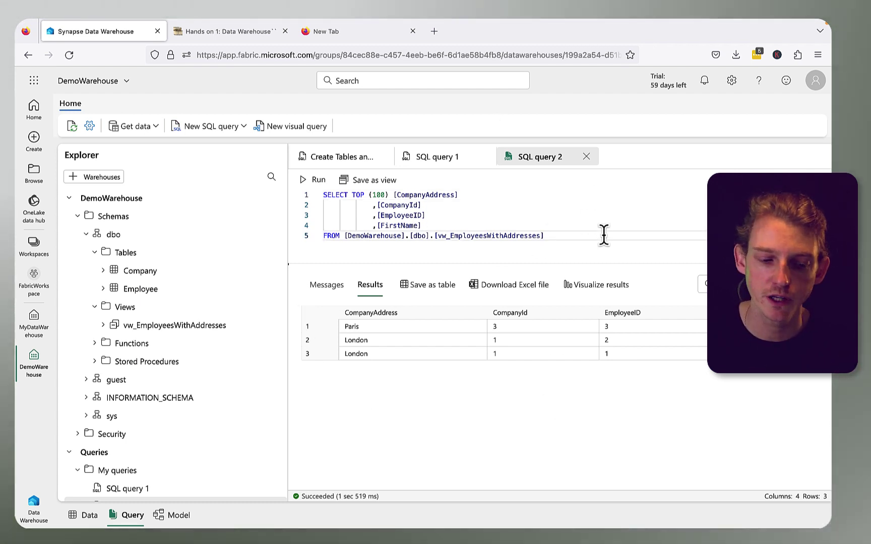
{"action": "left_click", "coordinate": [94, 343]}
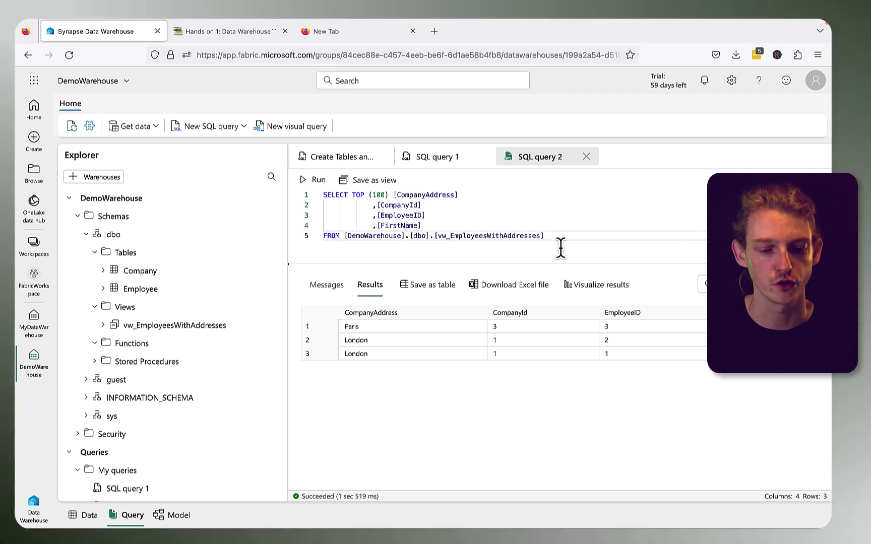
{"action": "left_click_drag", "start_coordinate": [558, 235], "coordinate": [445, 217]}
{"action": "left_click", "coordinate": [445, 216]}
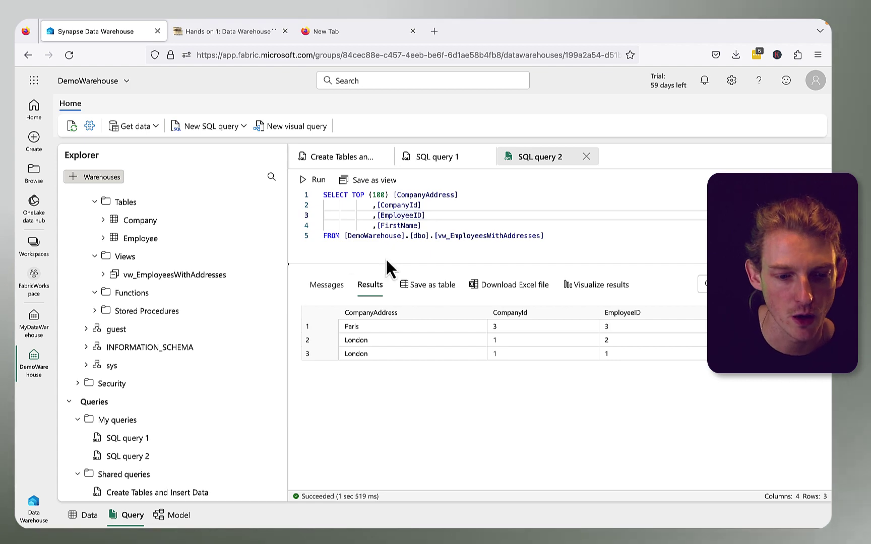
Step: Pick SecondWarehouse from the warehouses list and confirm adding it to the Explorer
{"action": "left_click", "coordinate": [103, 177]}
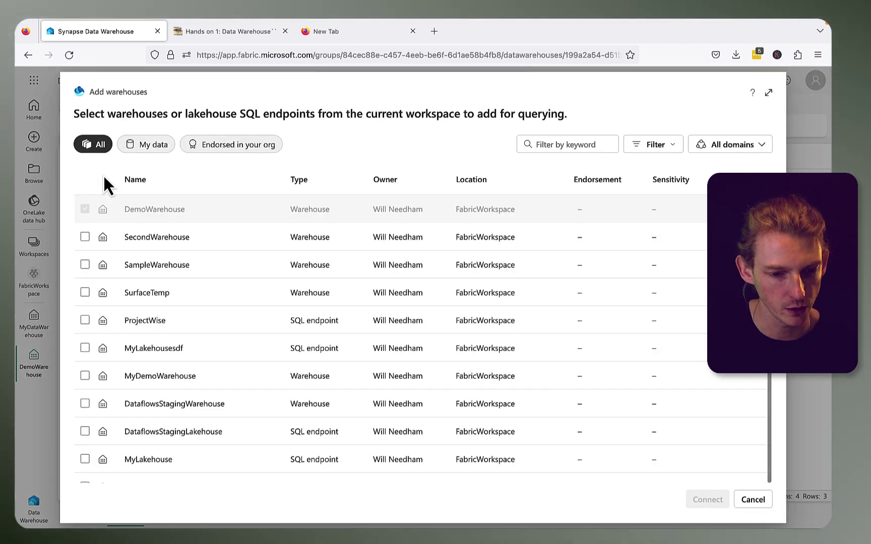
{"action": "scroll", "coordinate": [185, 286], "scroll_direction": "down", "scroll_amount": 1}
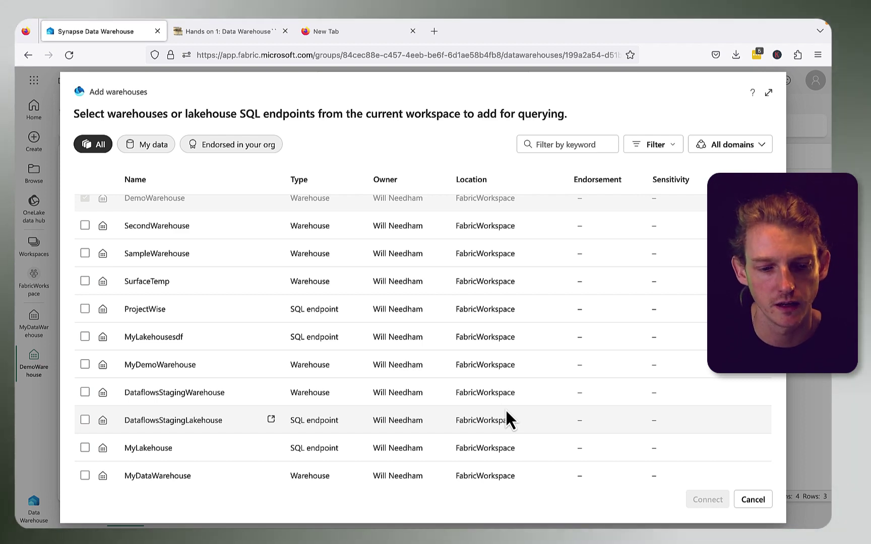
{"action": "scroll", "coordinate": [272, 272], "scroll_direction": "up", "scroll_amount": 1}
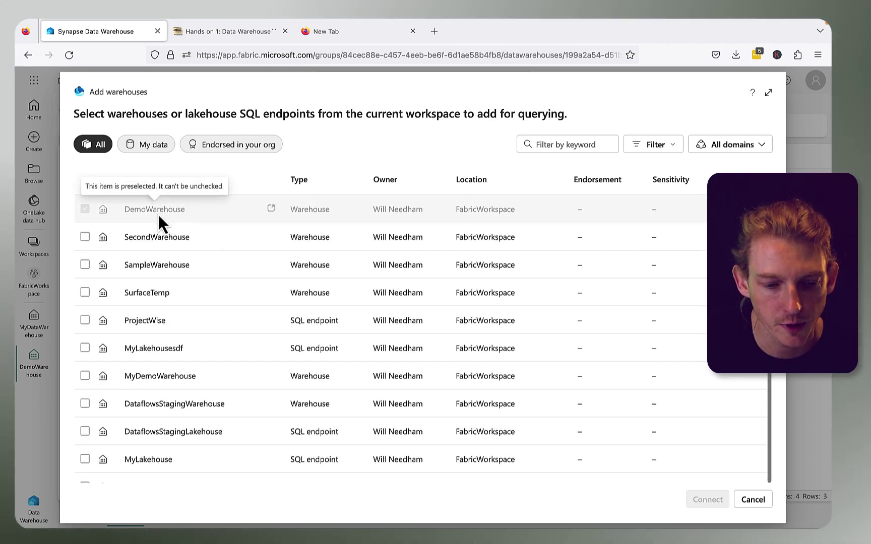
{"action": "left_click", "coordinate": [146, 238]}
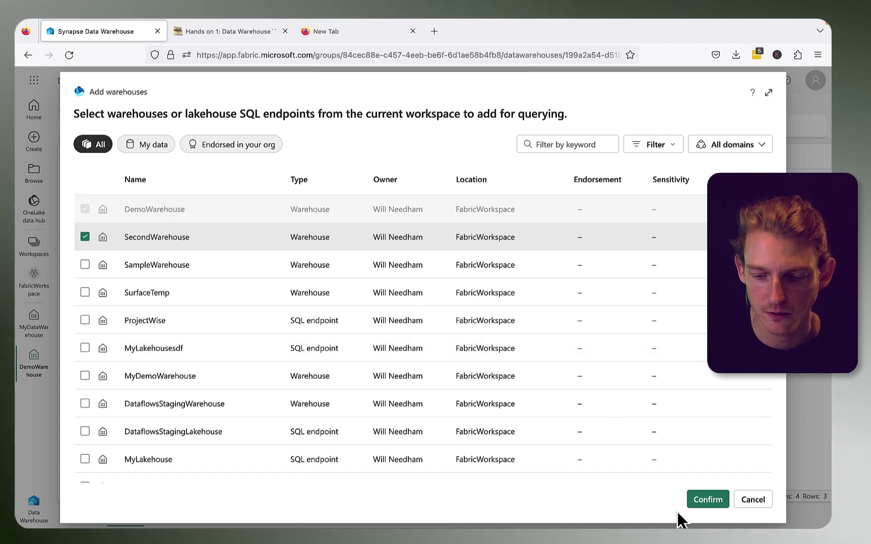
{"action": "left_click", "coordinate": [707, 499]}
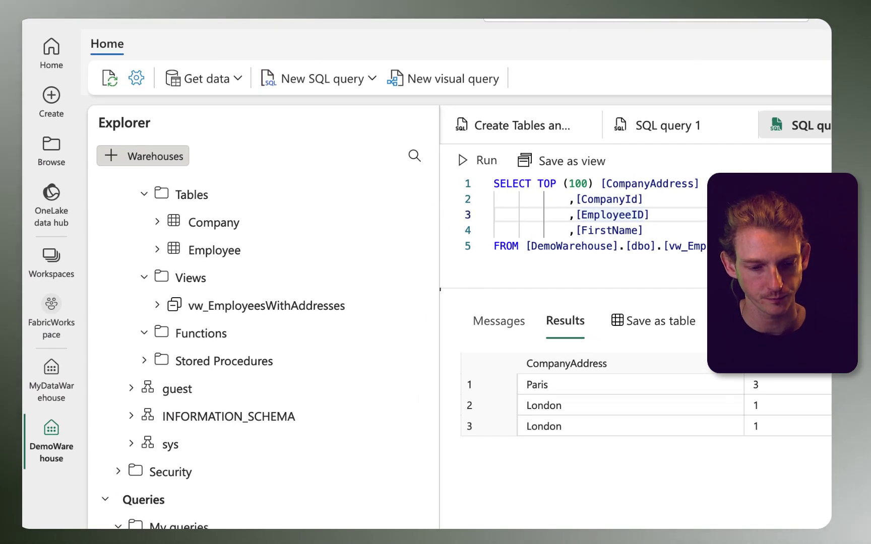
Step: Collapse DemoWarehouse and expand SecondWarehouse's schemas to reach its dbo tables
{"action": "scroll", "coordinate": [247, 382], "scroll_direction": "up", "scroll_amount": 3}
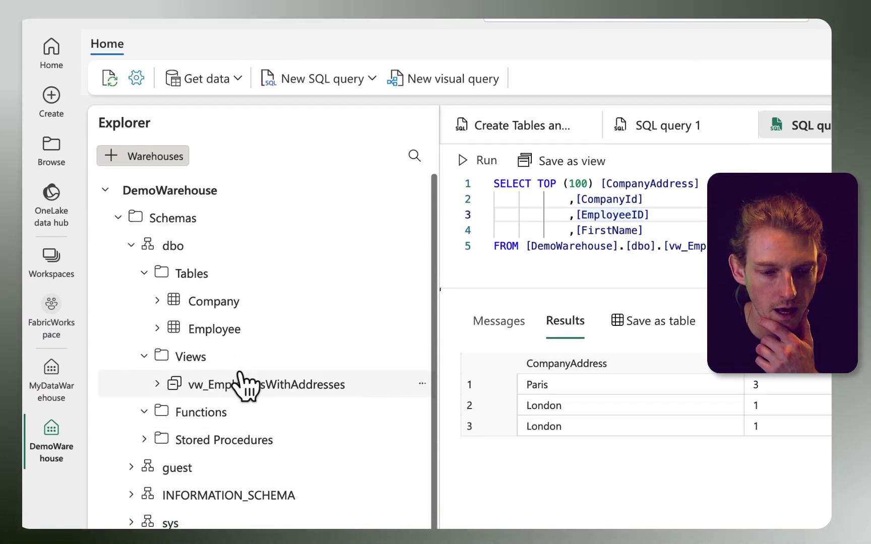
{"action": "left_click", "coordinate": [112, 190]}
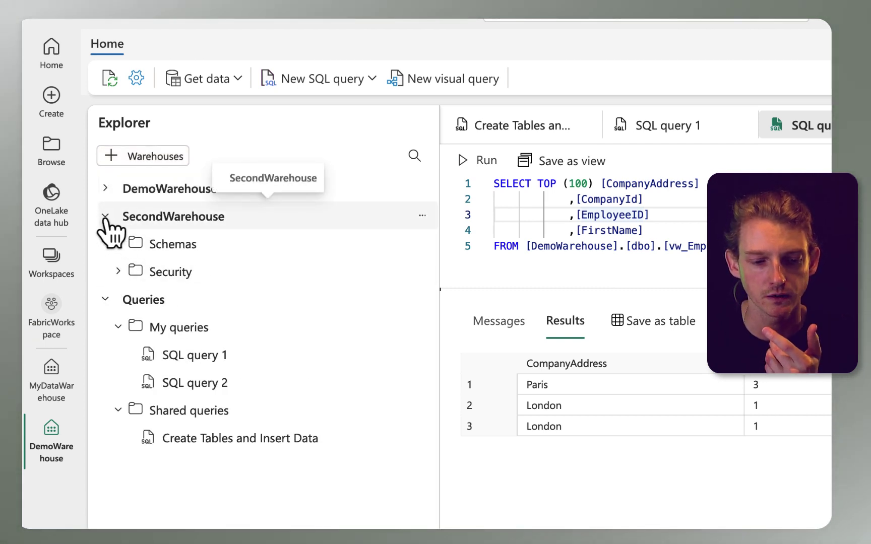
{"action": "left_click", "coordinate": [119, 244]}
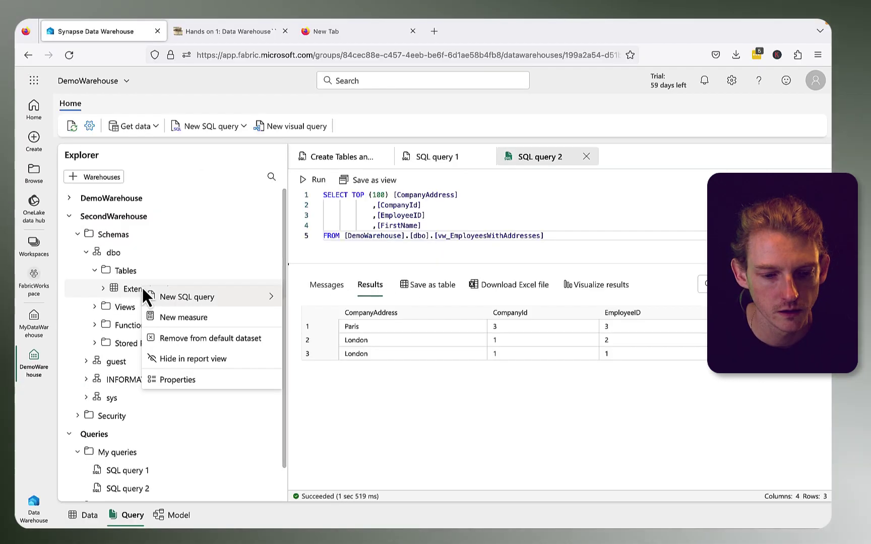
Step: Open a TOP 100 query on ExternalEmployees and run the dbo.Employee select of EmployeeID, FirstName, CompanyId
{"action": "mouse_move", "coordinate": [177, 301]}
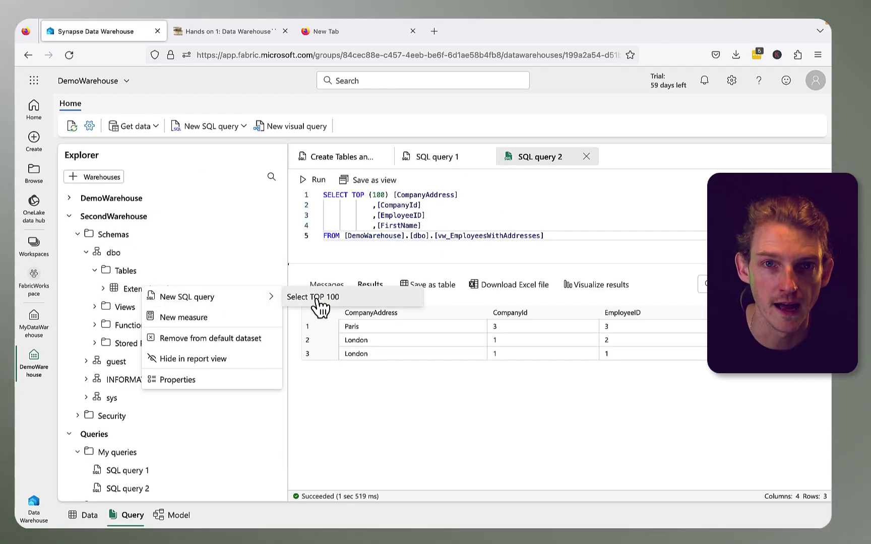
{"action": "left_click", "coordinate": [313, 297]}
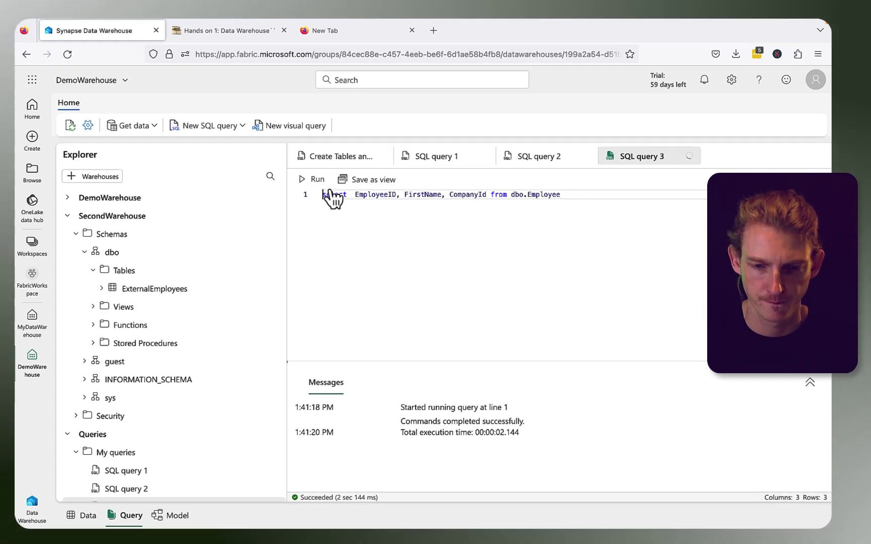
{"action": "left_click", "coordinate": [313, 180]}
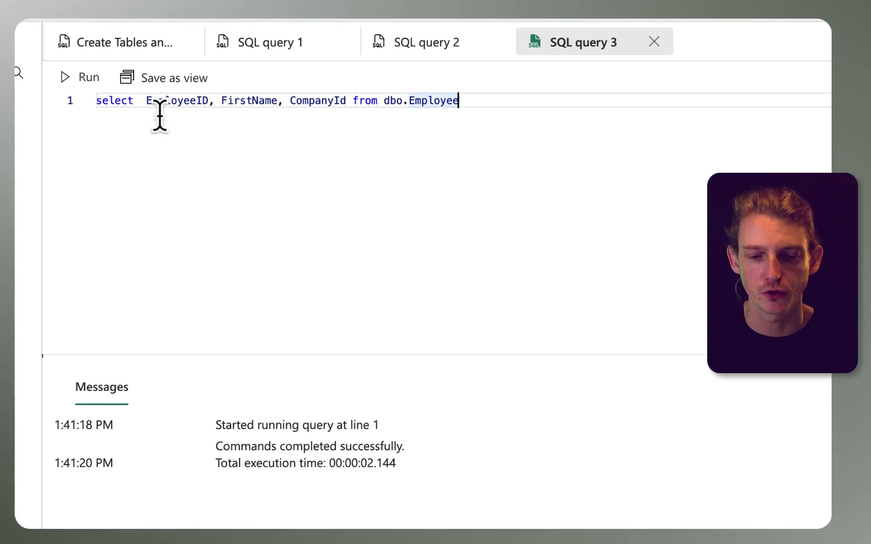
{"action": "left_click", "coordinate": [72, 79]}
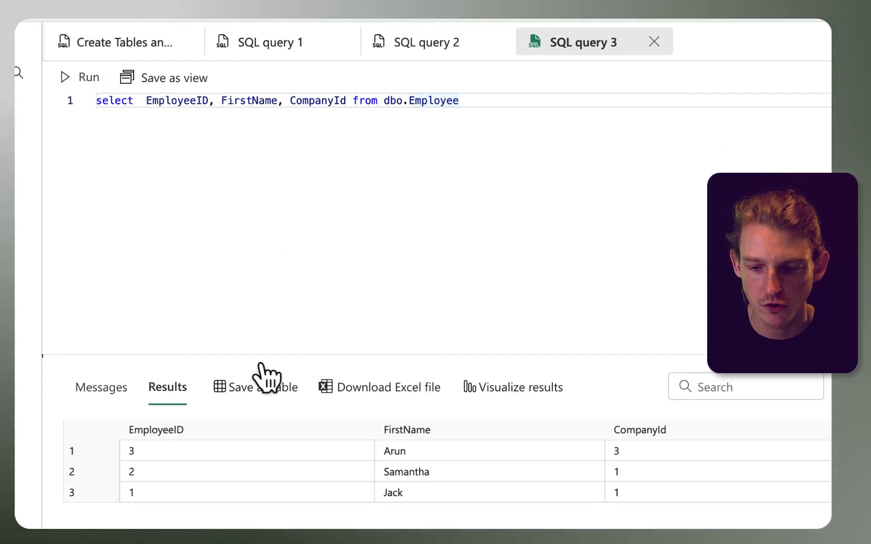
Step: Append union plus the pasted ExternalEmployees select, deleting the duplicate union
{"action": "left_click", "coordinate": [533, 161]}
{"action": "key", "text": "Return"}
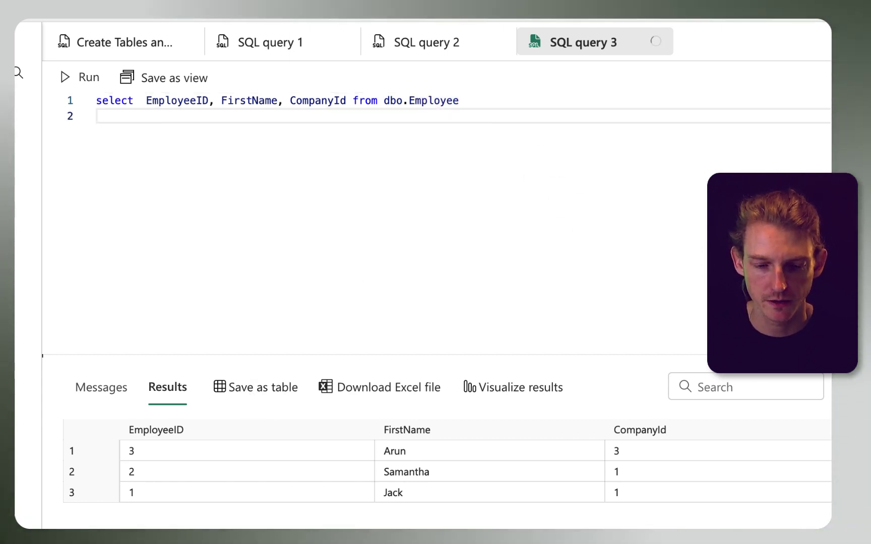
{"action": "type", "text": "union"}
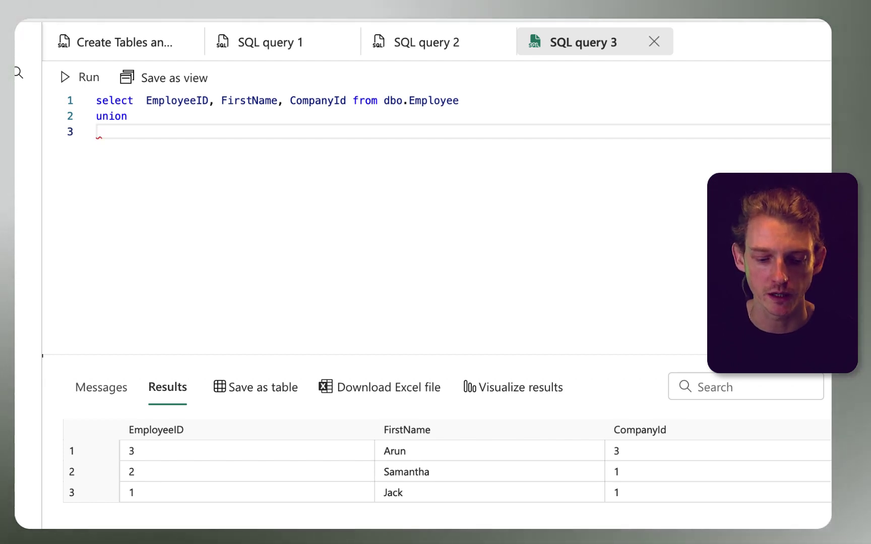
{"action": "type", "text": "SELECT [EmployeeId], [FirstName], [CompanyId] FROM [SecondWarehouse].[dbo].[ExternalEmployees]   union"}
{"action": "left_click_drag", "start_coordinate": [373, 201], "coordinate": [115, 177]}
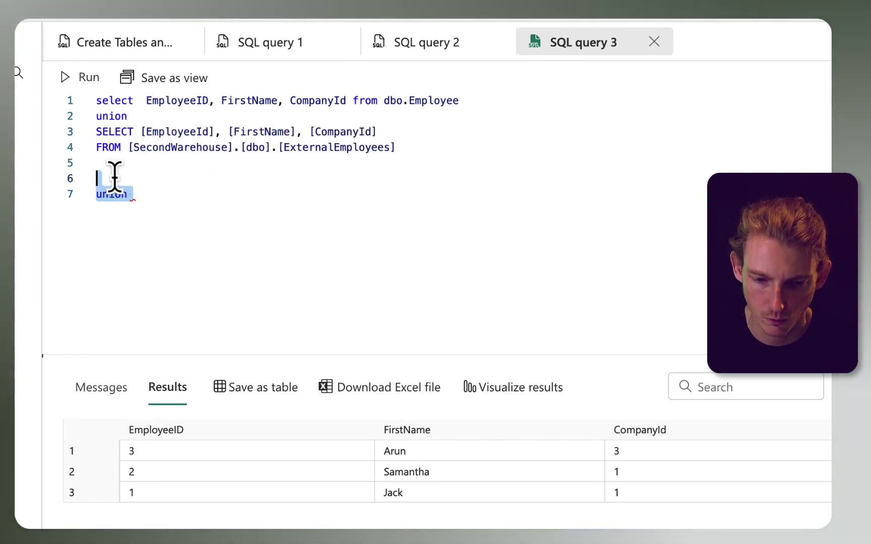
{"action": "key", "text": "BackSpace"}
Step: Add blank lines around union and run the combined query, returning six rows
{"action": "key", "text": "Up"}
{"action": "key", "text": "Up"}
{"action": "key", "text": "Up"}
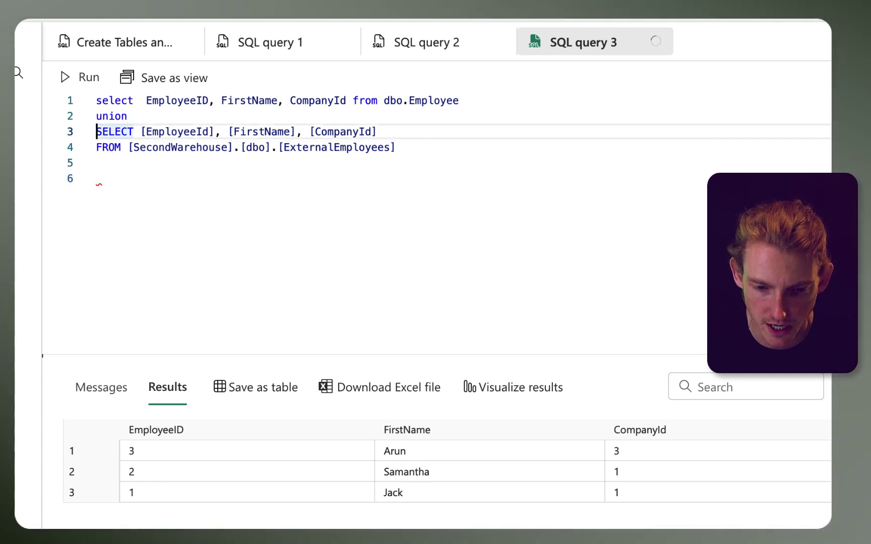
{"action": "key", "text": "Return"}
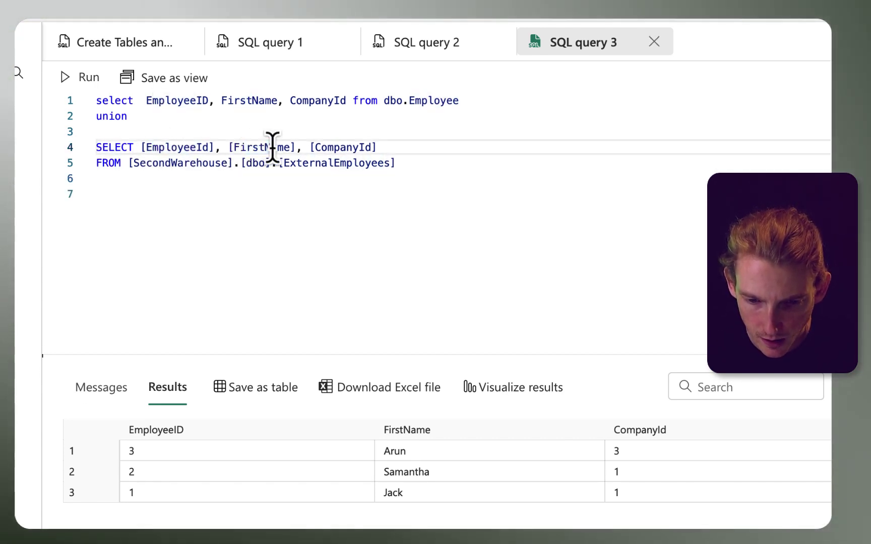
{"action": "left_click", "coordinate": [350, 179]}
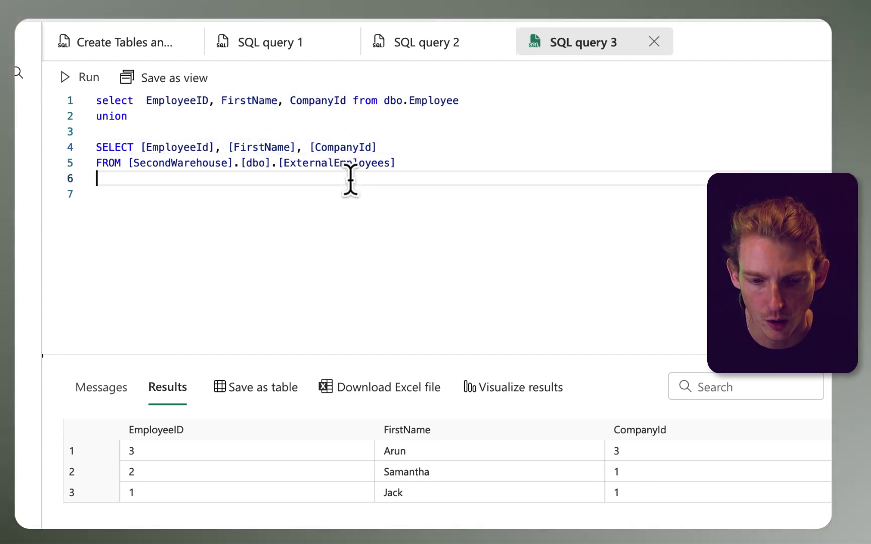
{"action": "left_click", "coordinate": [96, 116]}
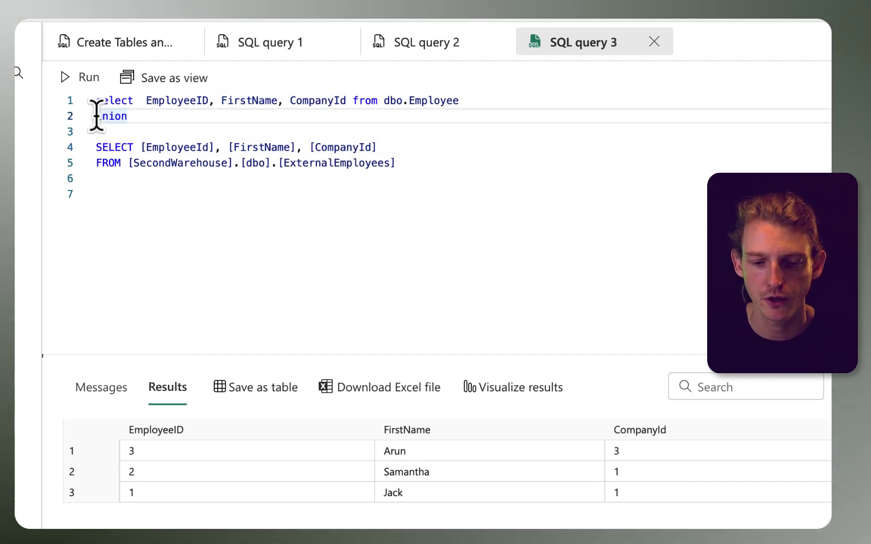
{"action": "key", "text": "Return"}
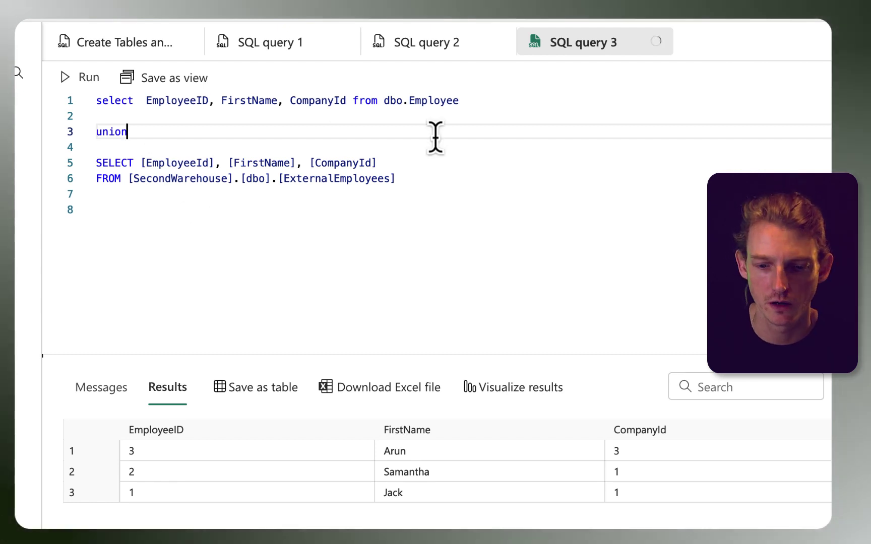
{"action": "left_click_drag", "start_coordinate": [526, 243], "coordinate": [57, 88]}
{"action": "left_click", "coordinate": [81, 77]}
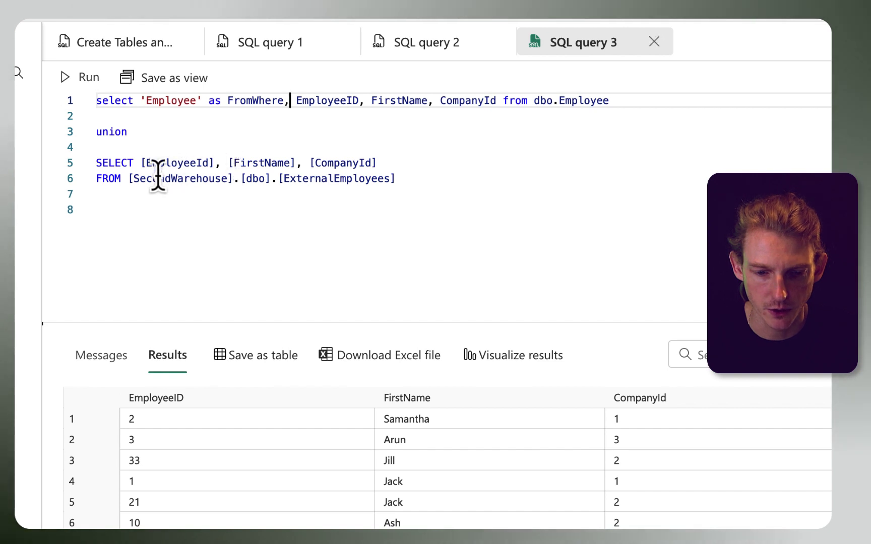
Step: Label the ExternalEmployees select 'ExternalEmployee' as FromWhere and check the FromWhere values
{"action": "left_click", "coordinate": [258, 160]}
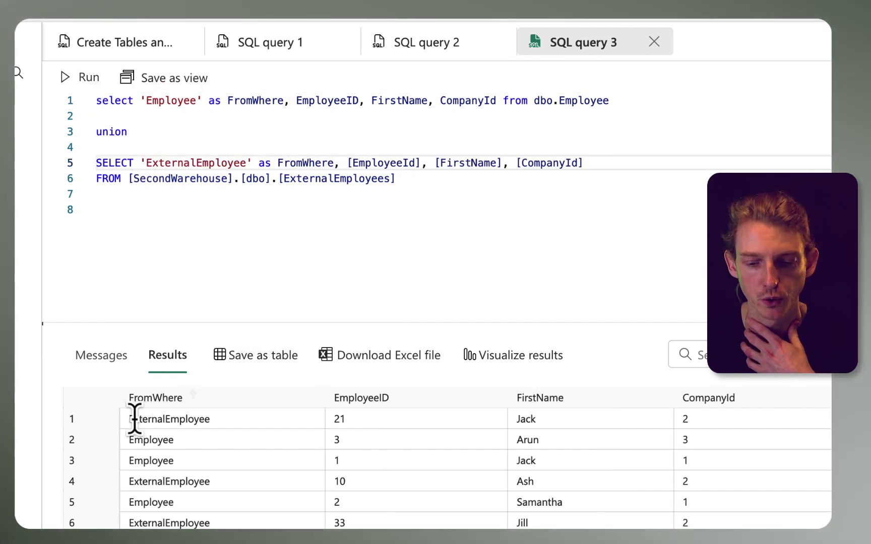
{"action": "left_click", "coordinate": [137, 421]}
{"action": "left_click", "coordinate": [217, 504]}
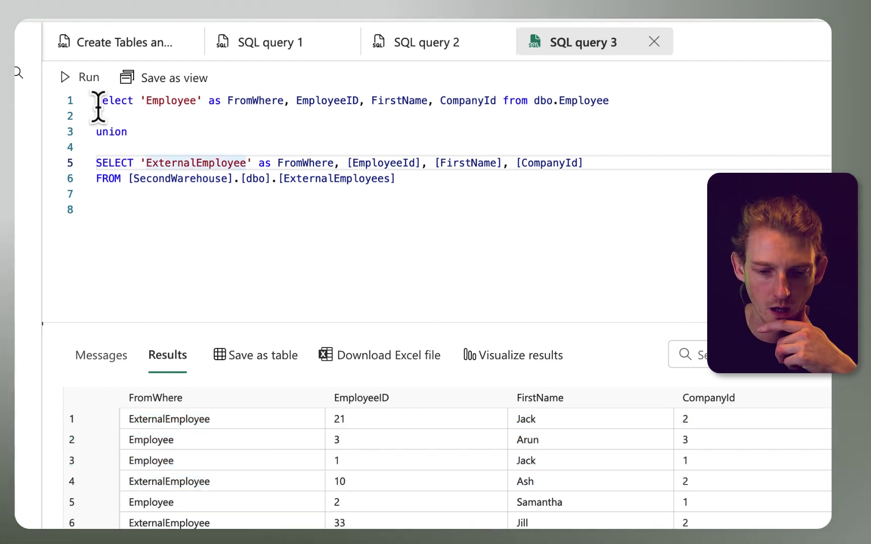
Step: Insert an empty first line above the query, undoing an accidental split of select
{"action": "key", "text": "Return"}
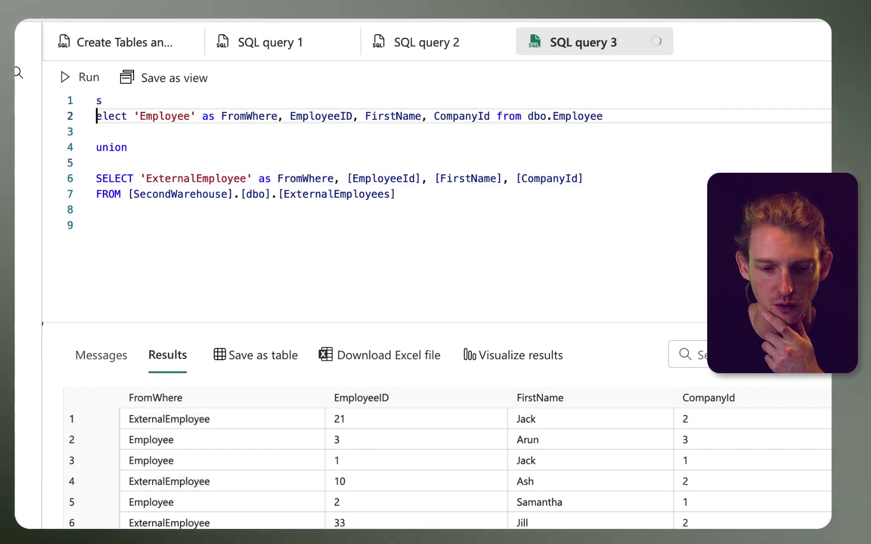
{"action": "key", "text": "ctrl+z"}
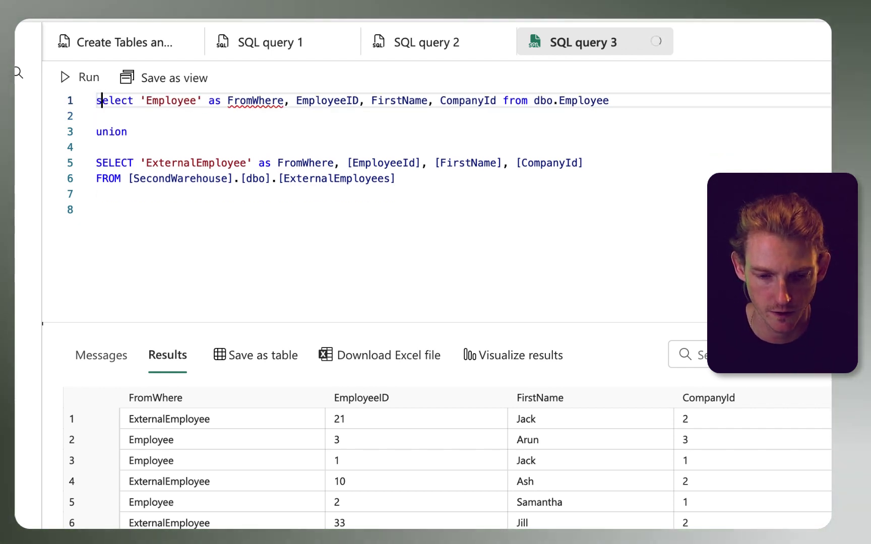
{"action": "key", "text": "Return"}
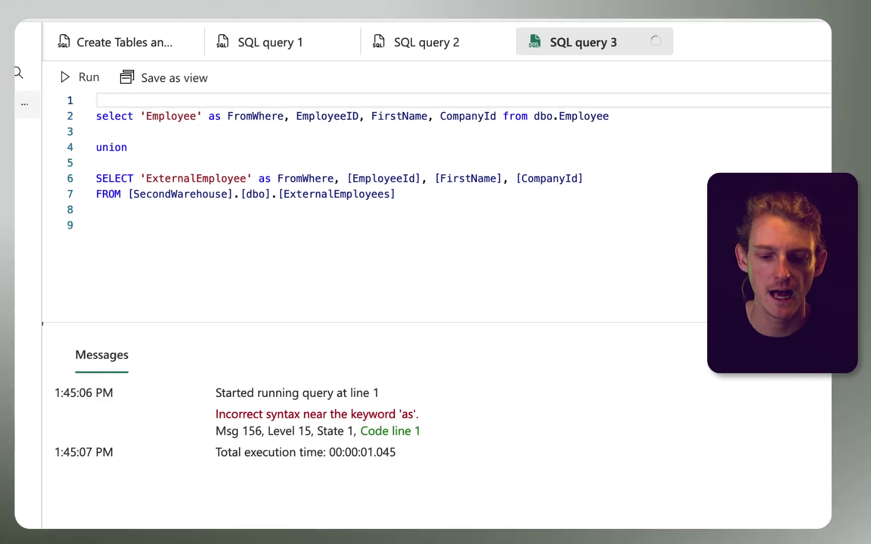
Step: Wrap the union query in 'create view dbo.vw_AllEmployees as' and run it
{"action": "type", "text": "create view"}
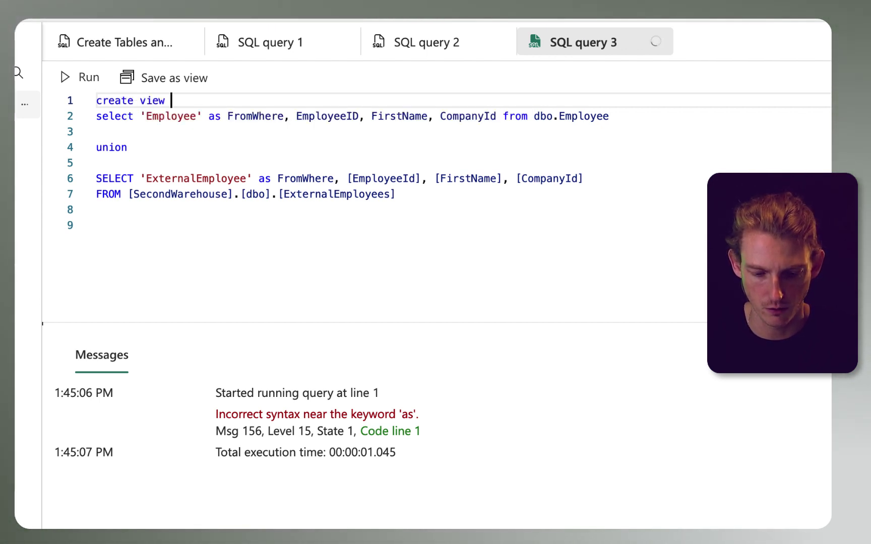
{"action": "type", "text": " dbo.vw_All"}
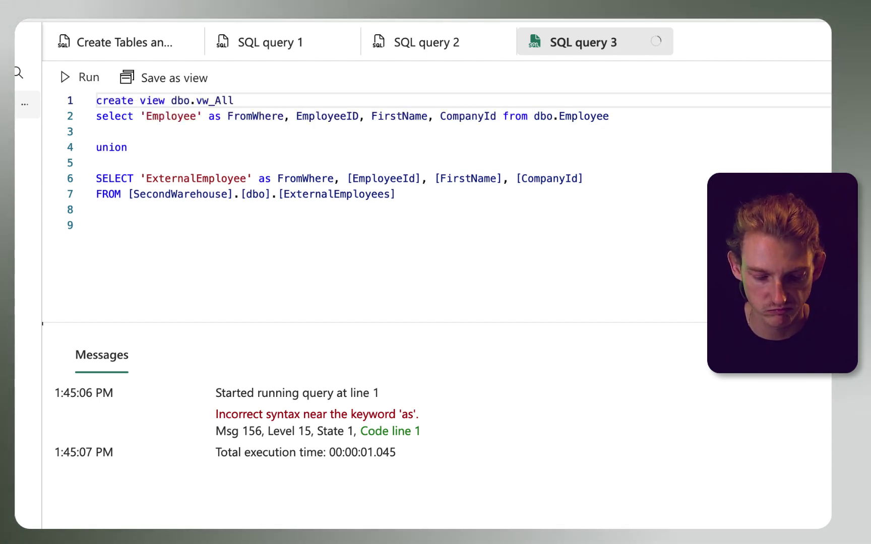
{"action": "type", "text": "Employees "}
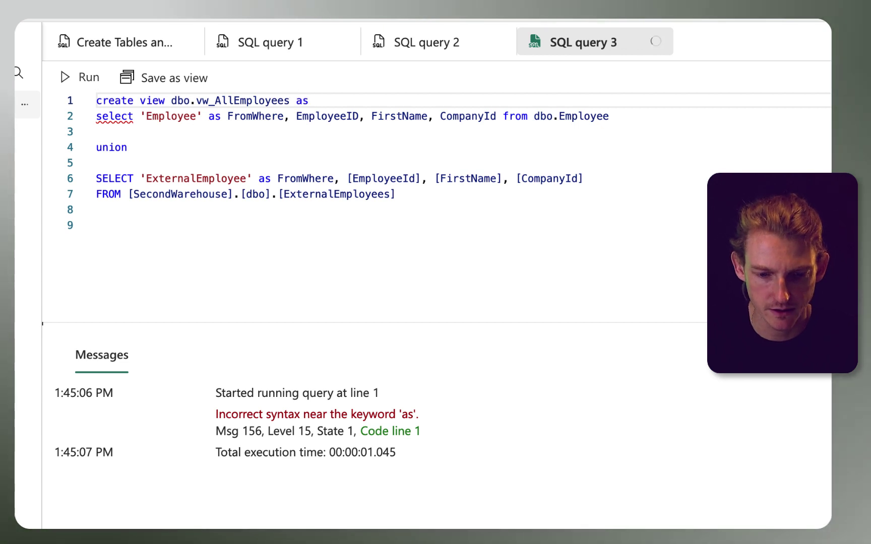
{"action": "type", "text": "as"}
{"action": "left_click_drag", "start_coordinate": [496, 256], "coordinate": [29, 77]}
{"action": "left_click", "coordinate": [86, 77]}
Step: Refresh and expand DemoWarehouse's Views folder to find vw_AllEmployees
{"action": "left_click", "coordinate": [25, 270]}
{"action": "left_click", "coordinate": [61, 290]}
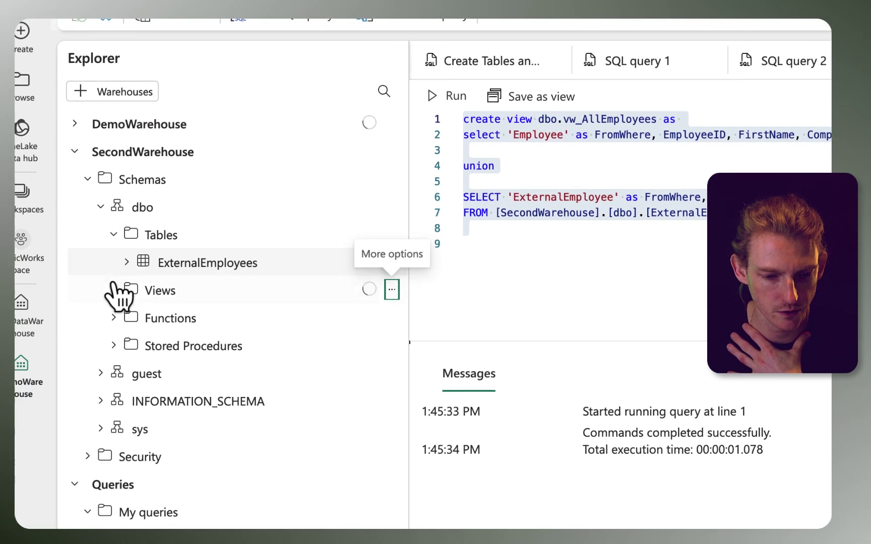
{"action": "left_click", "coordinate": [114, 290]}
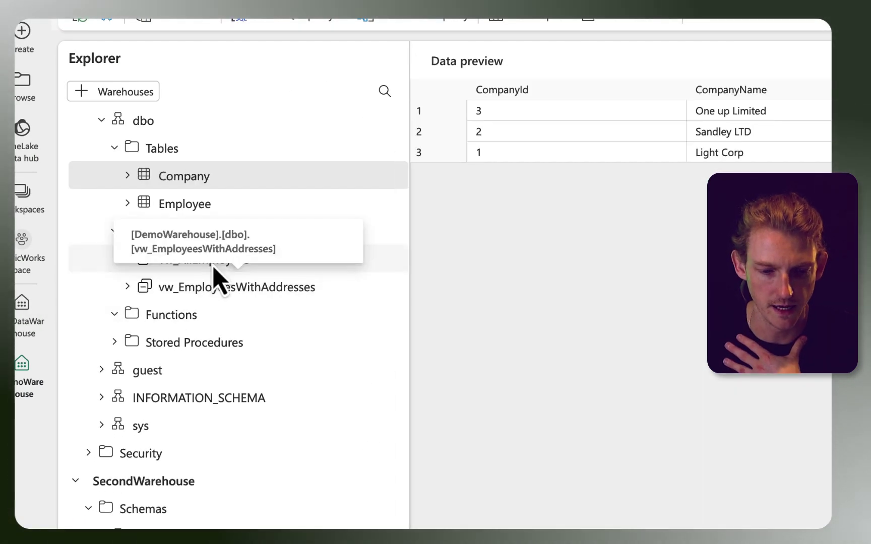
{"action": "right_click", "coordinate": [214, 268]}
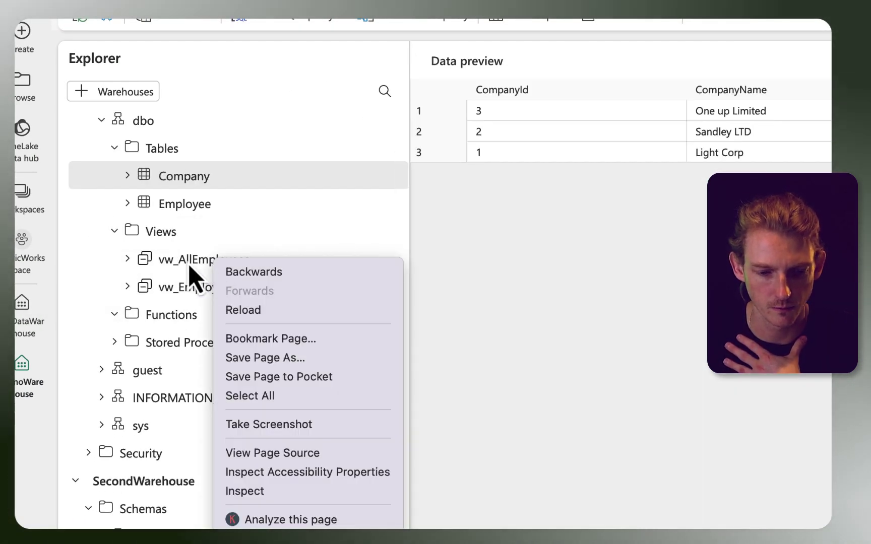